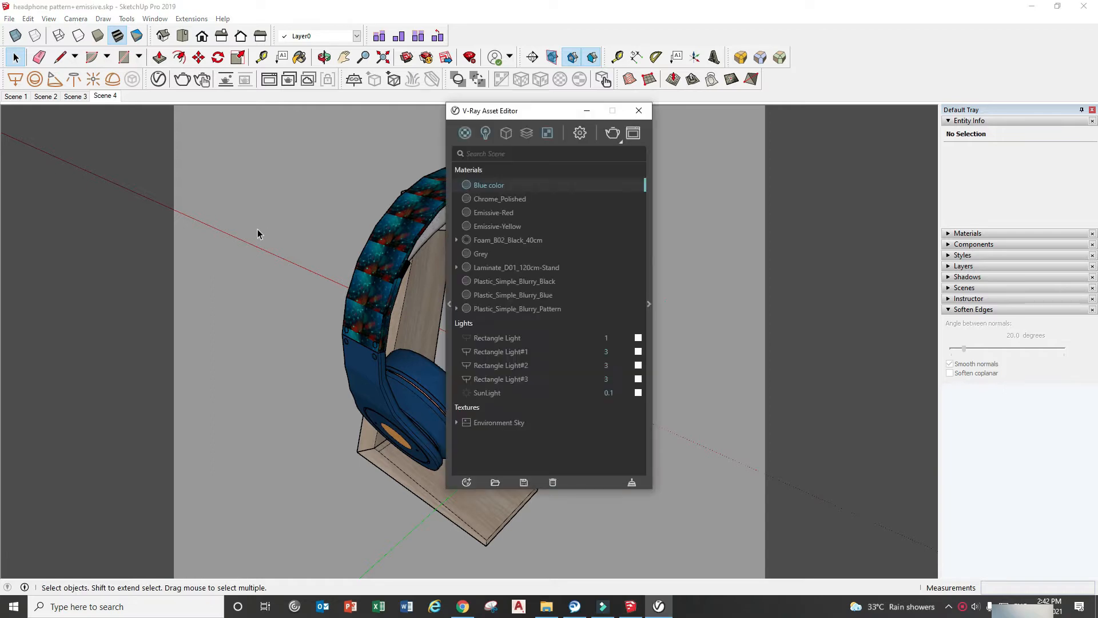
Enable interactive rendering in the V-Ray render settings and start the render, keeping the editor and frame buffer windows side by side
drag(541, 111, 139, 131)
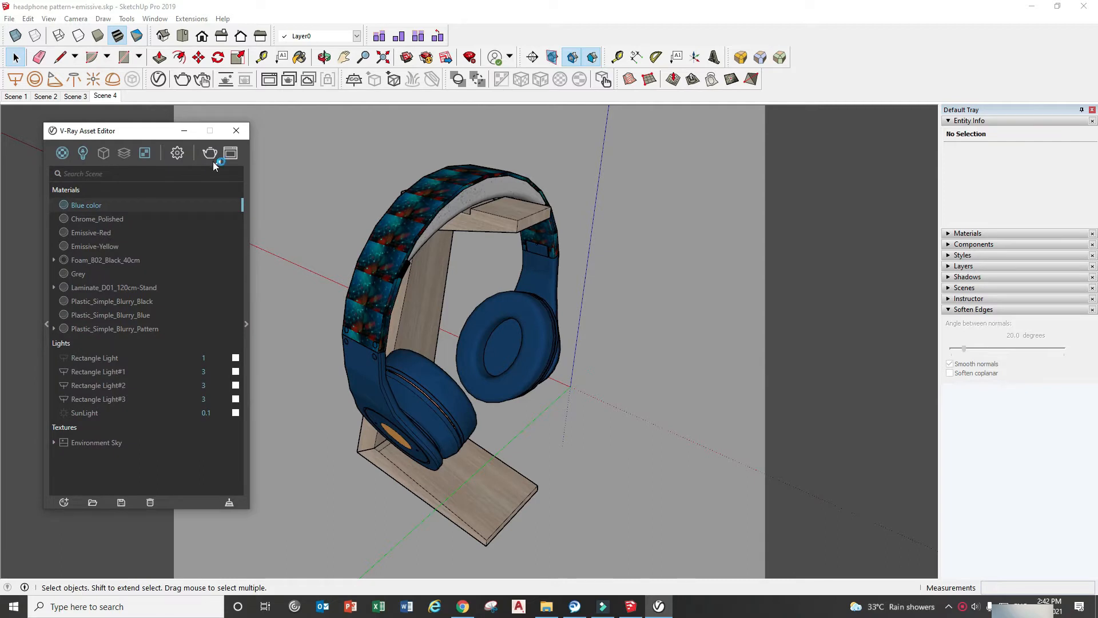
click(178, 153)
click(232, 206)
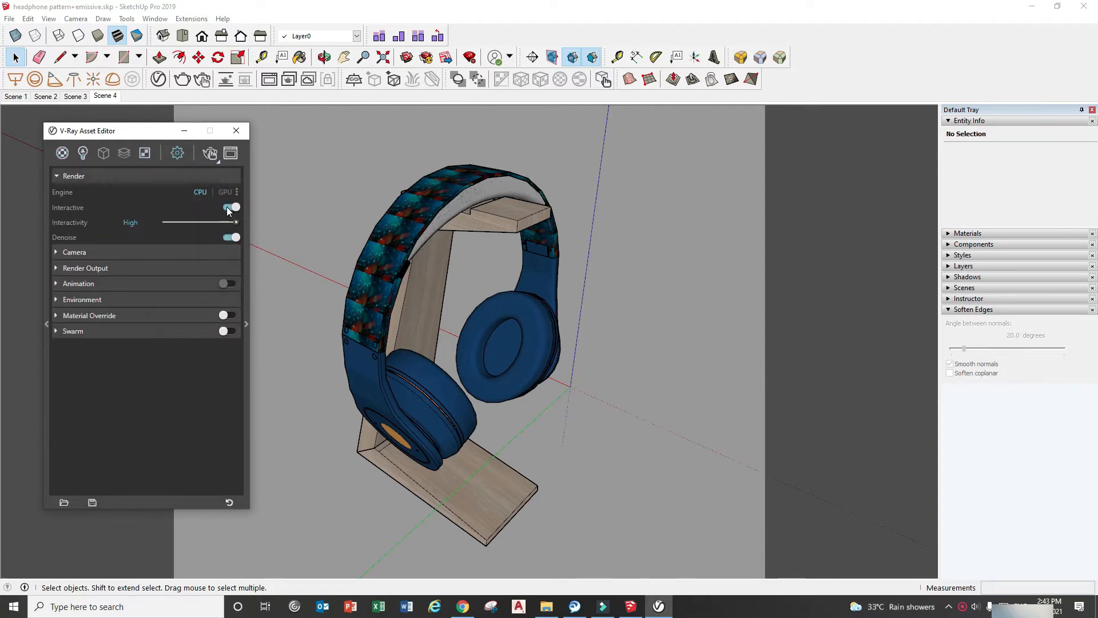
click(63, 153)
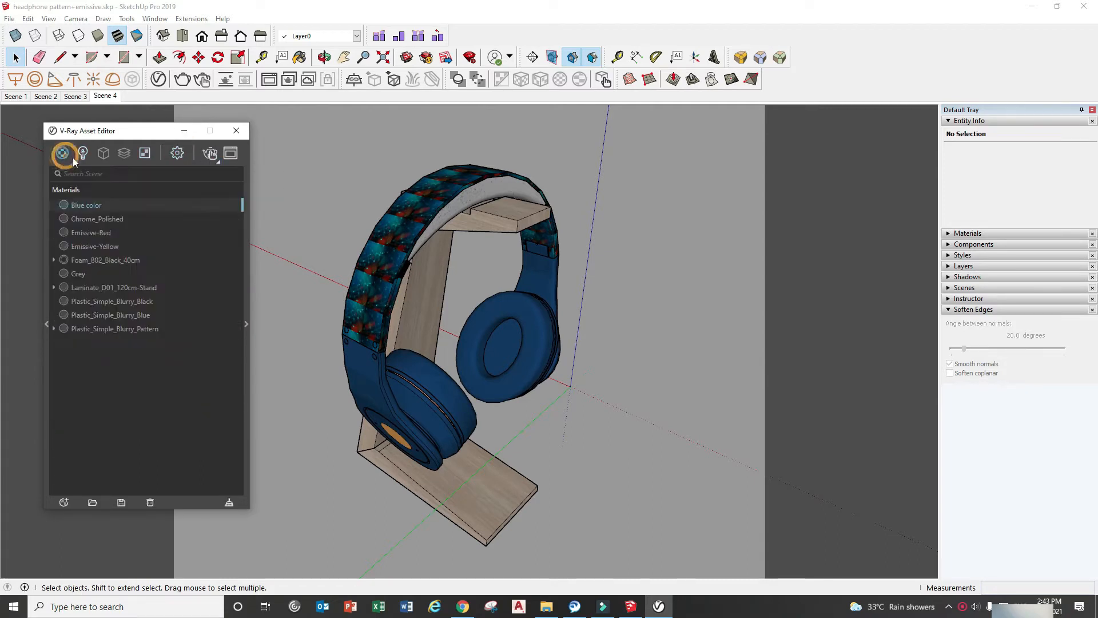
drag(131, 134, 109, 133)
click(188, 155)
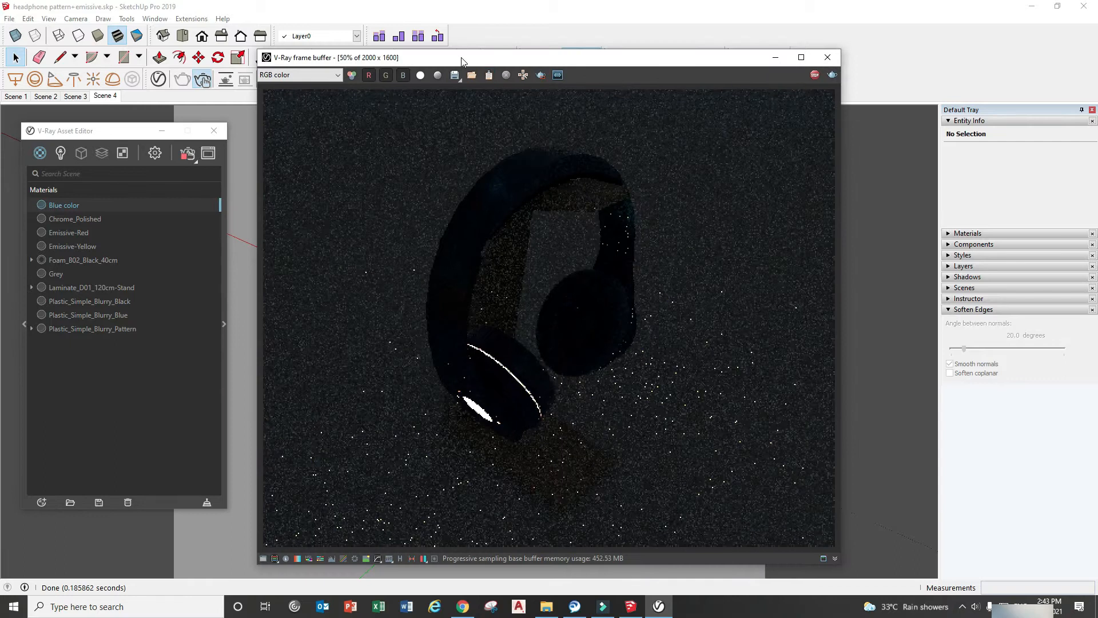
drag(451, 57, 711, 49)
Set the intensity of Rectangle Light#1 to 300
drag(114, 132, 150, 133)
click(96, 153)
click(231, 224)
text(00)
key(Return)
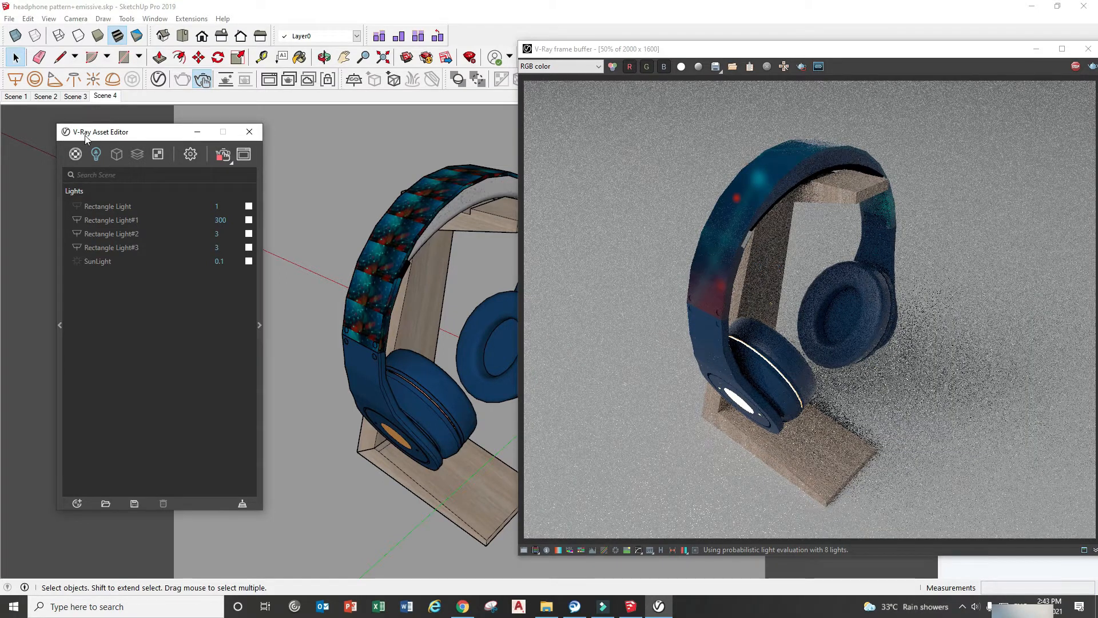
Show the material list and open the headphone's nested groups to select the patterned outer headband
click(79, 152)
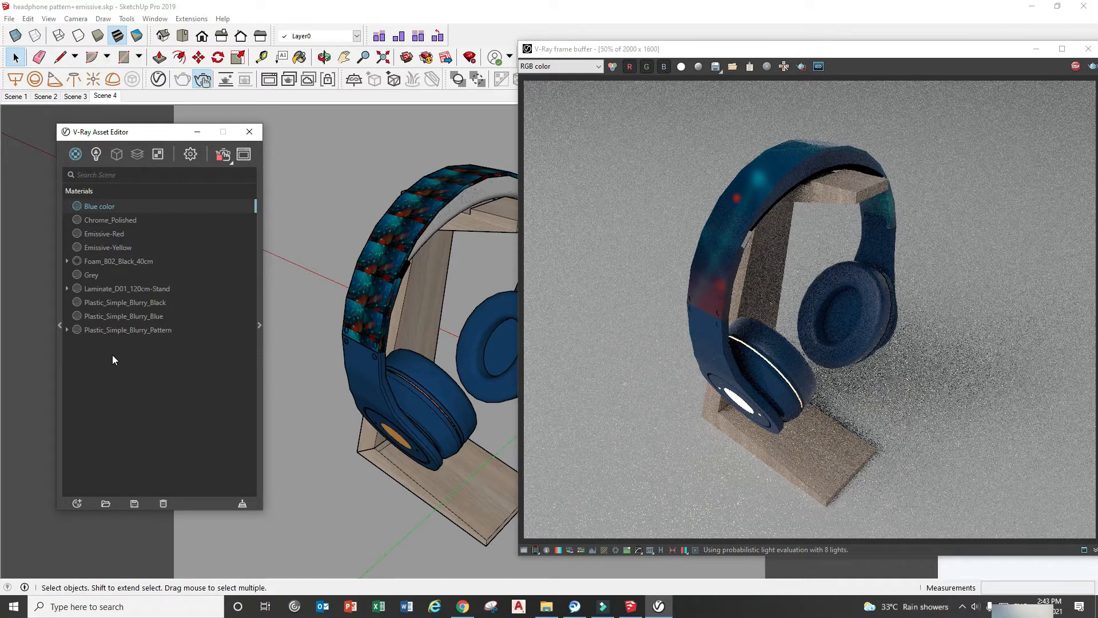
double_click(388, 267)
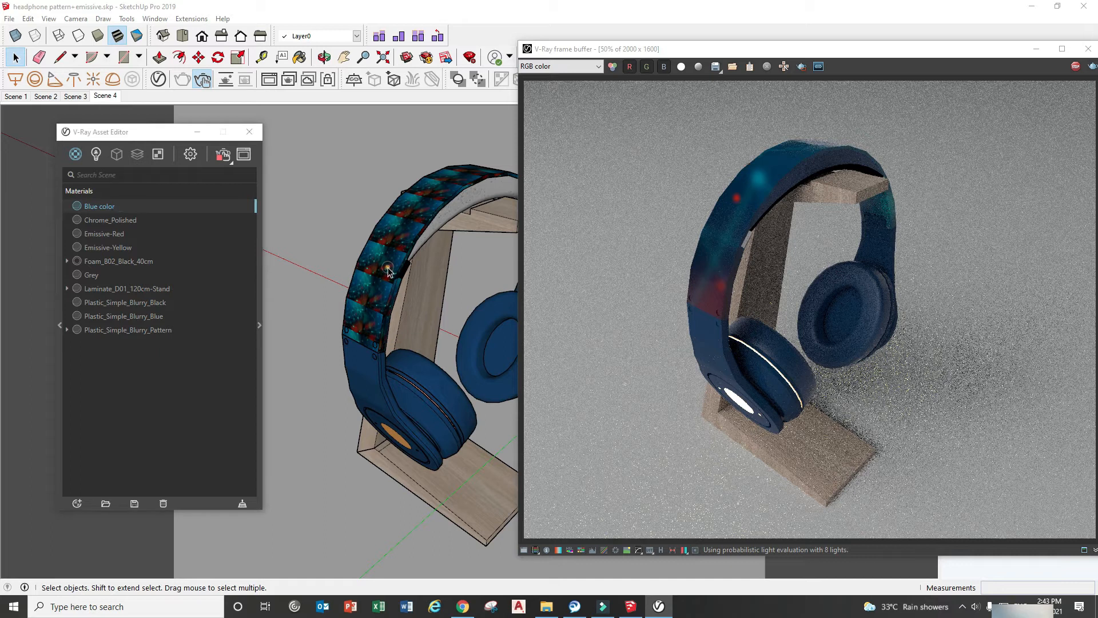
double_click(388, 267)
click(388, 268)
double_click(387, 271)
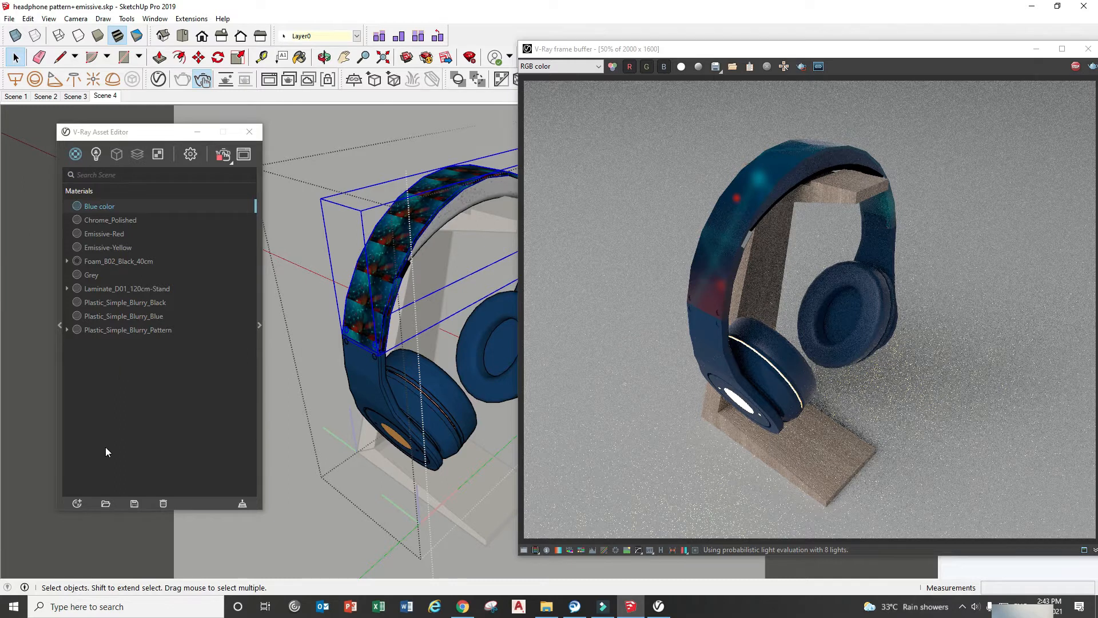
Create a new Emissive material and rename it Emissive-pattern
click(76, 503)
mouse_move(85, 491)
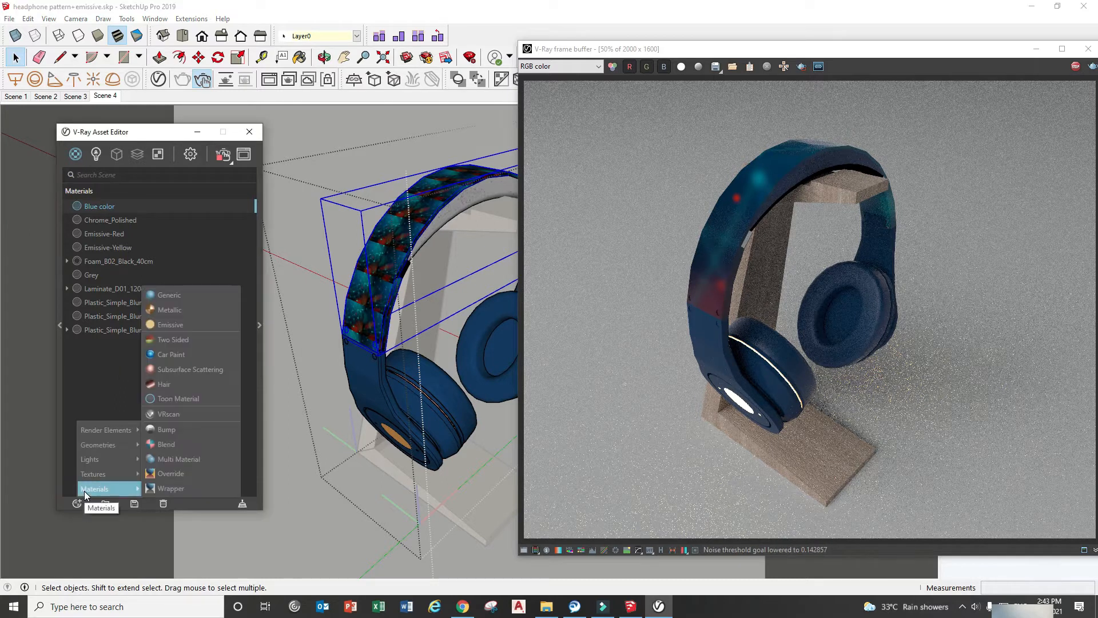
click(185, 325)
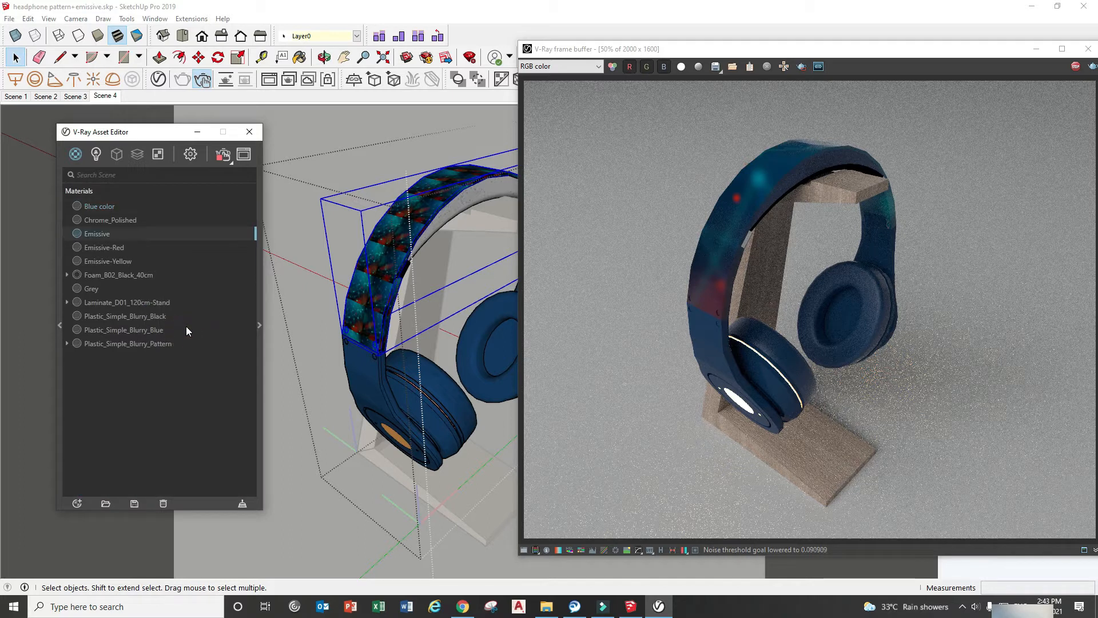
double_click(126, 234)
text(-pattern)
click(137, 411)
Assign the bitmap Abstract Background Thumbnail.png as the color texture of the Emissive-pattern material
drag(163, 132, 118, 133)
click(215, 324)
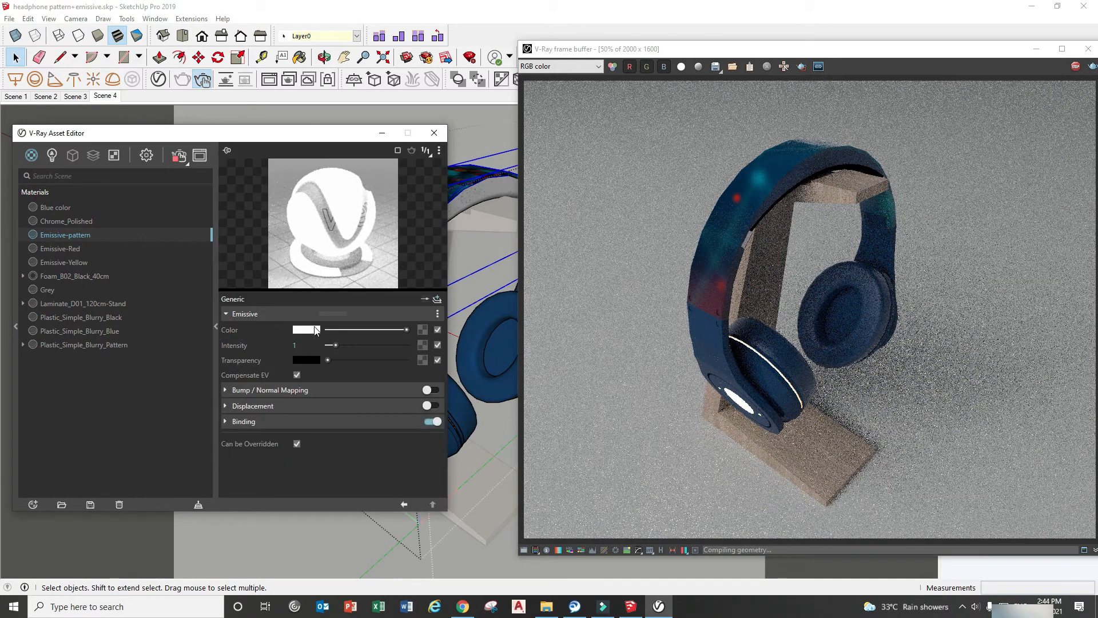
click(424, 333)
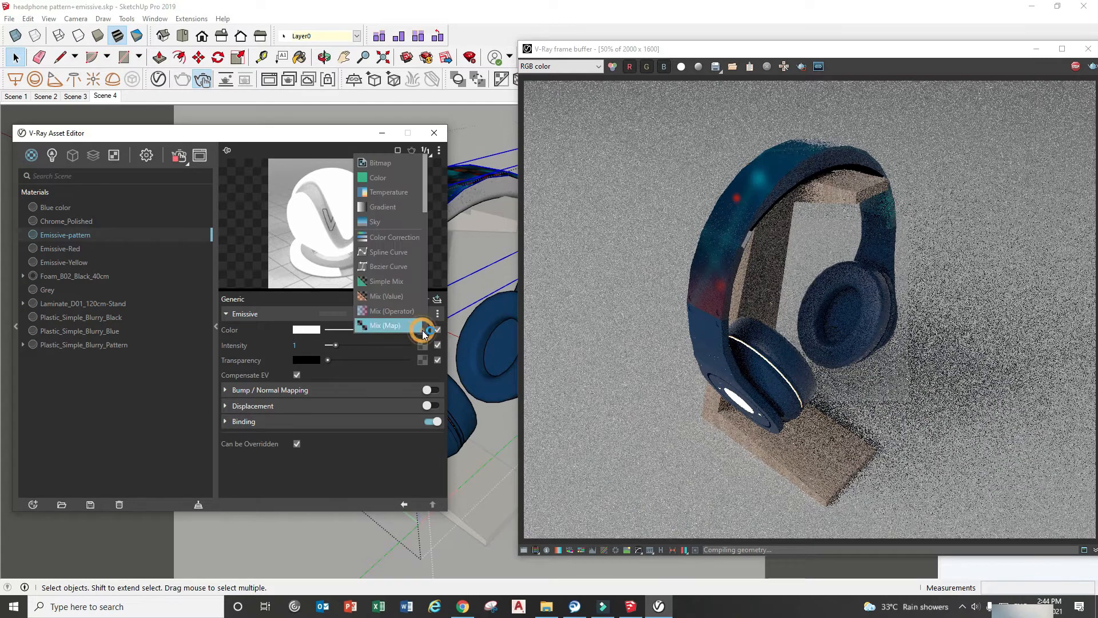
click(398, 165)
click(351, 282)
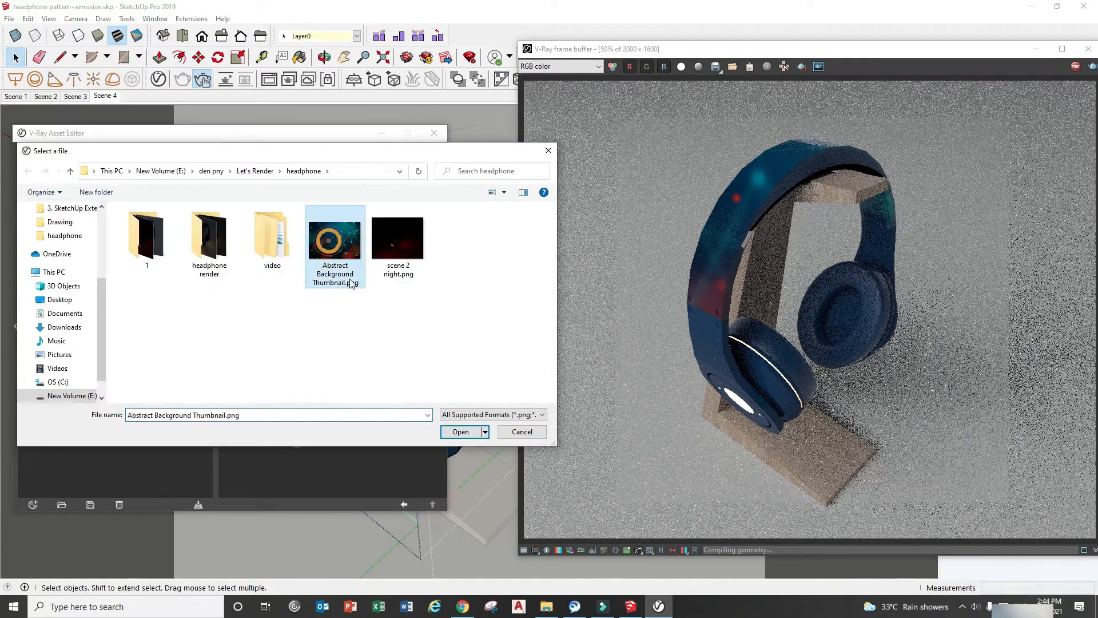
click(461, 431)
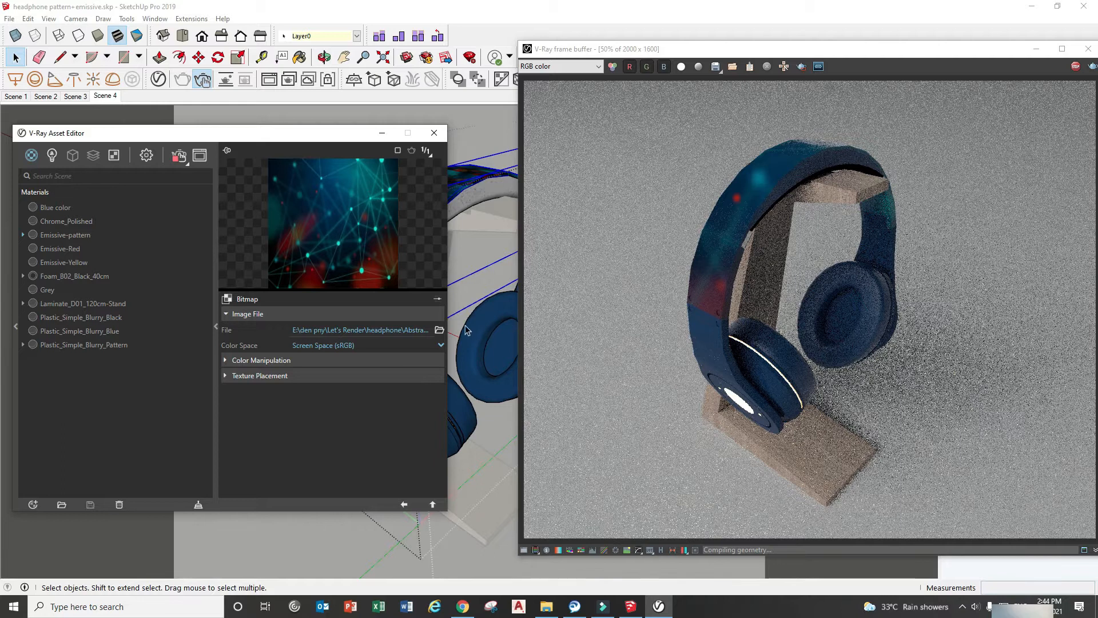
click(69, 234)
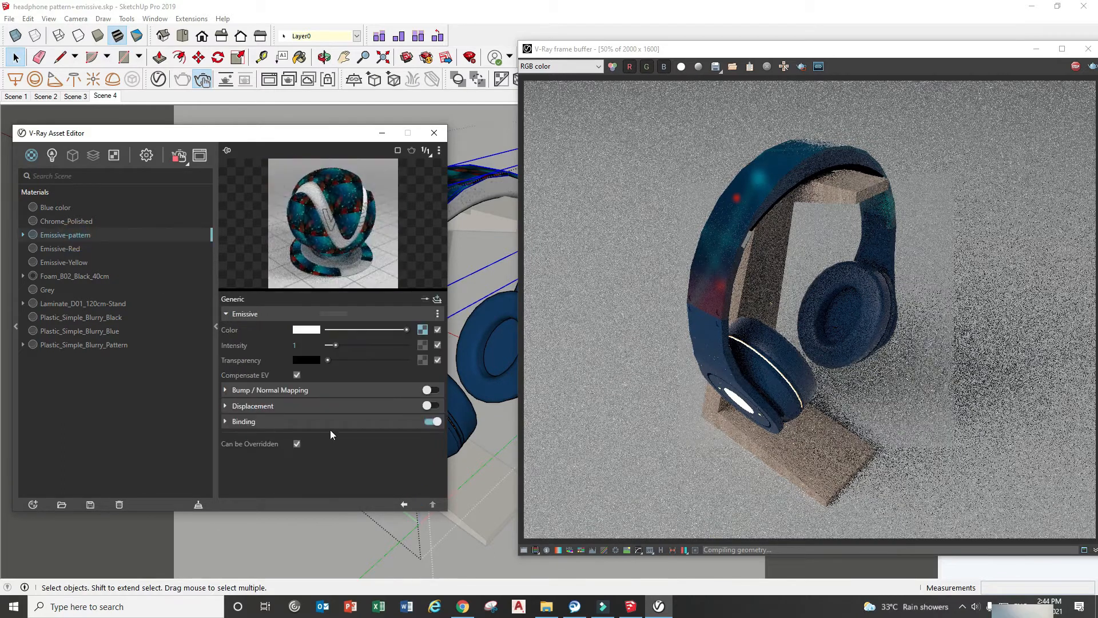
Apply the Emissive-pattern material to the selected headband
drag(323, 134, 301, 134)
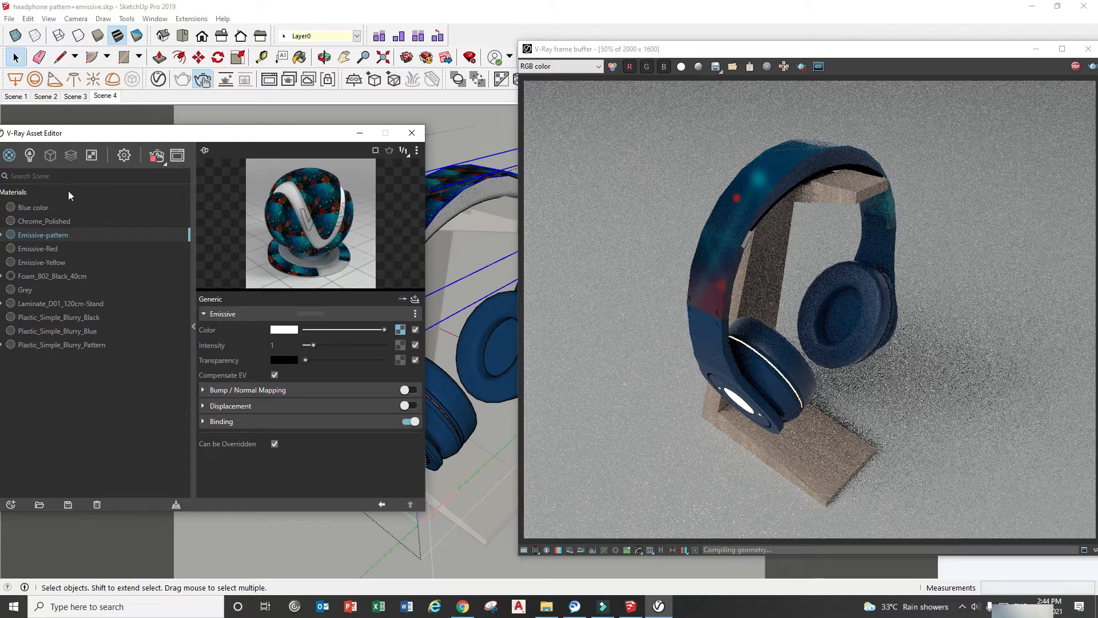
right_click(57, 235)
click(103, 263)
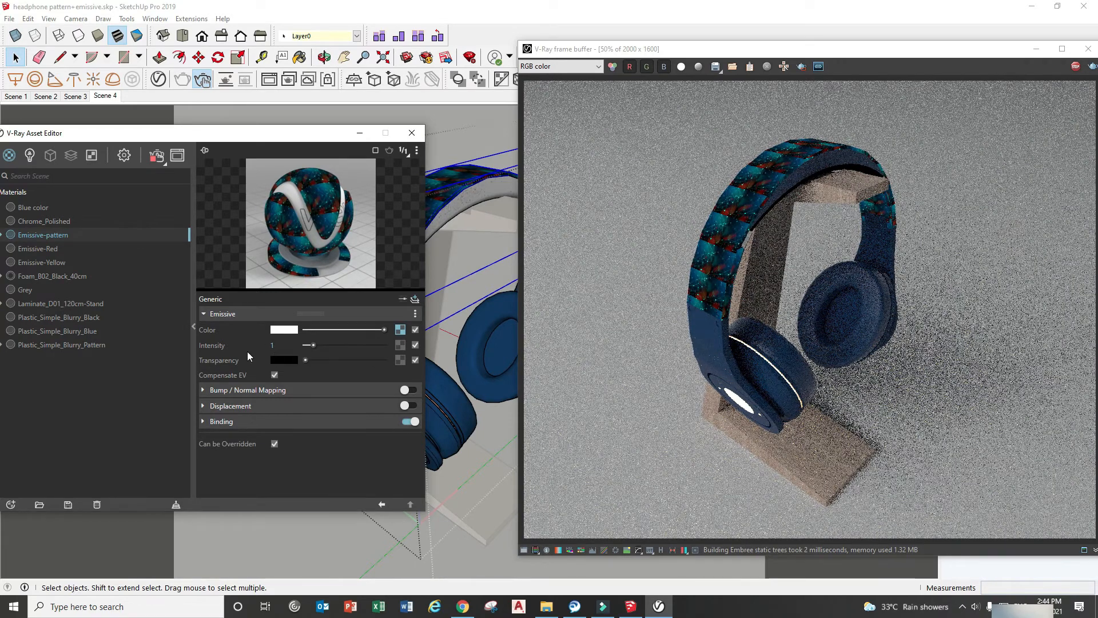
Set the color bitmap's texture placement to Environment with Screen mapping and a U repeat of 2
click(399, 330)
click(203, 375)
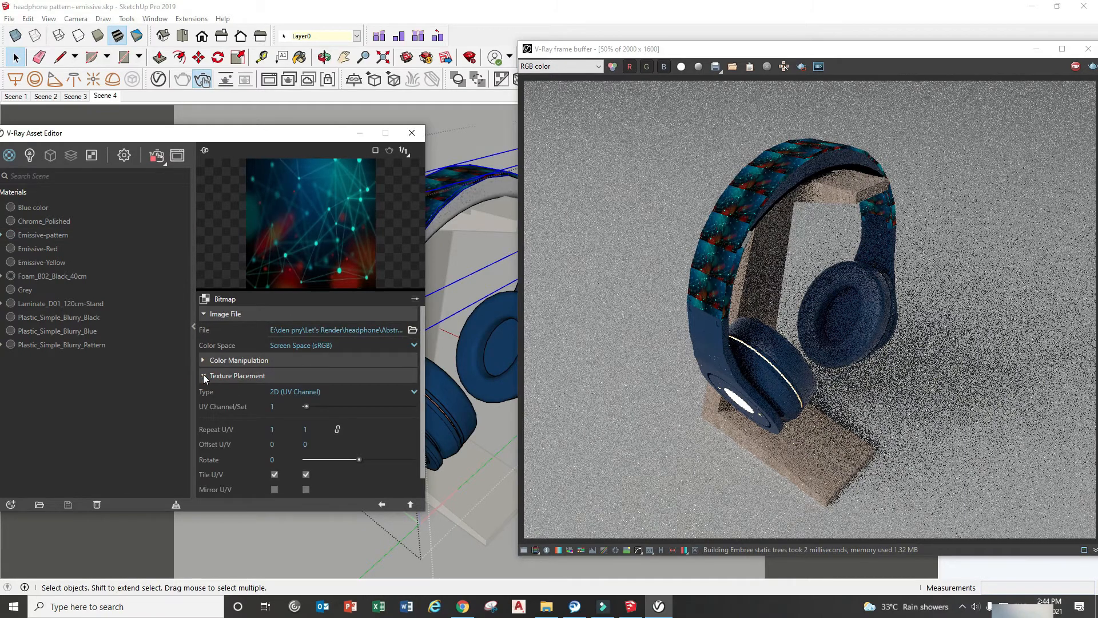
click(204, 361)
click(204, 361)
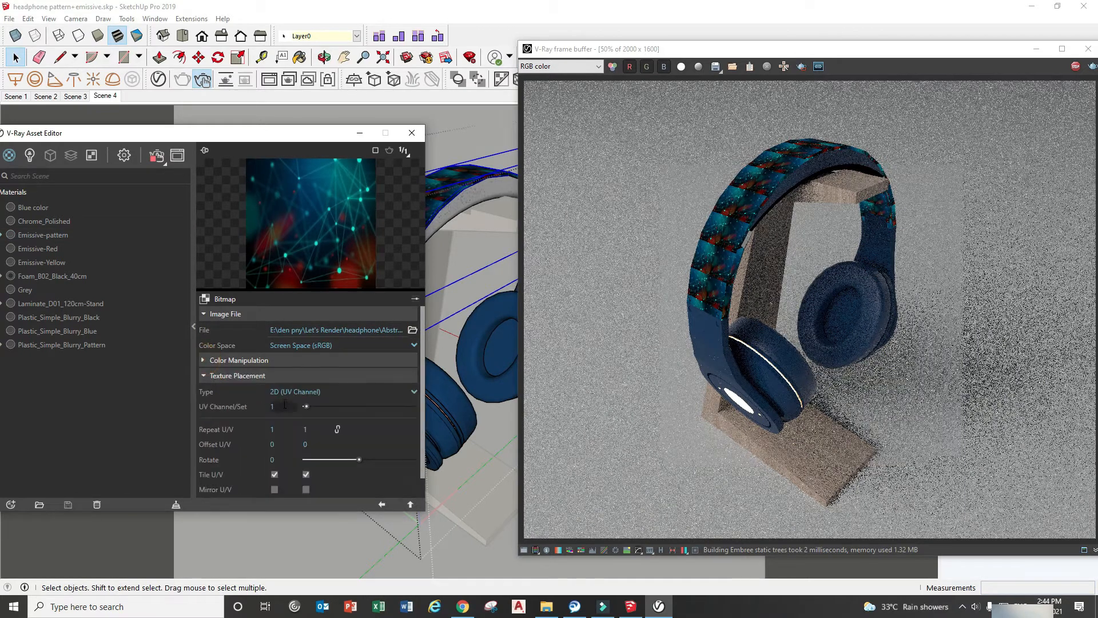
click(413, 392)
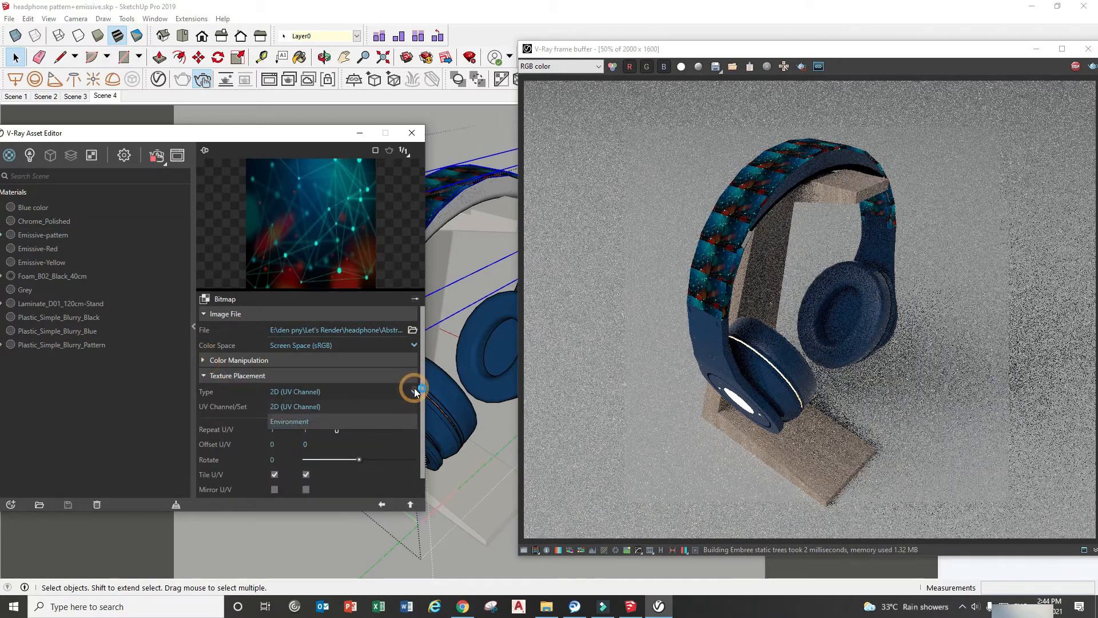
click(305, 421)
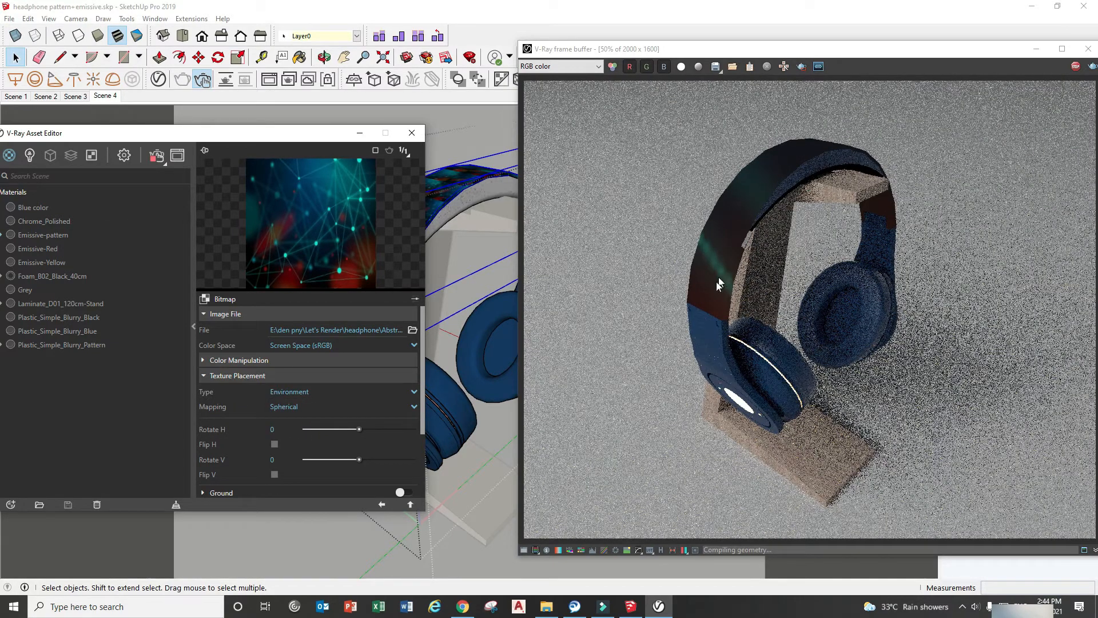
click(414, 407)
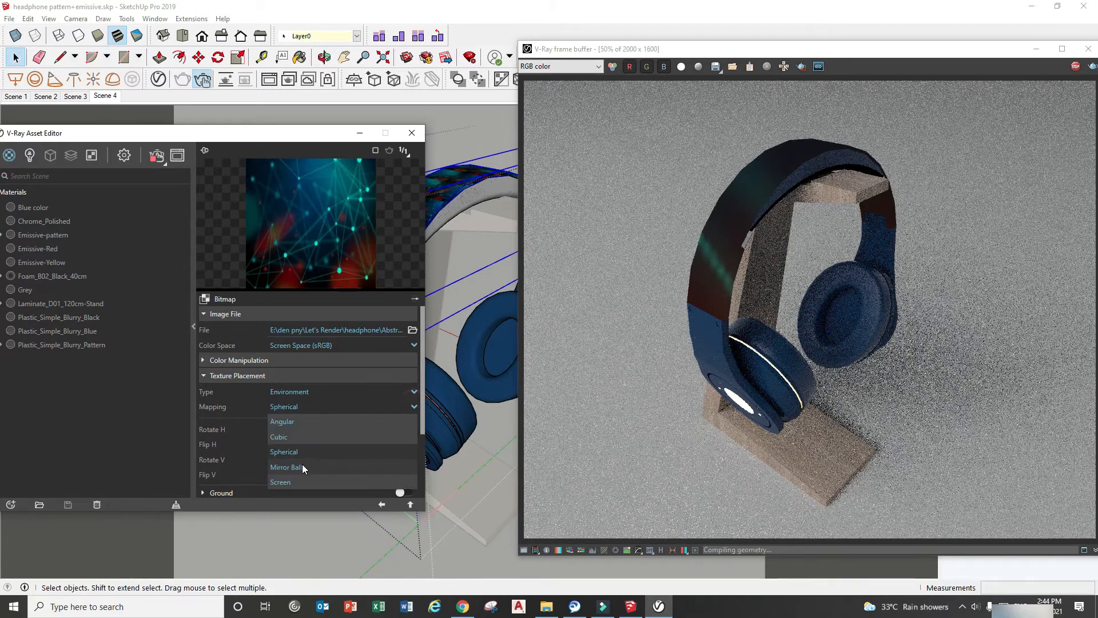
click(293, 485)
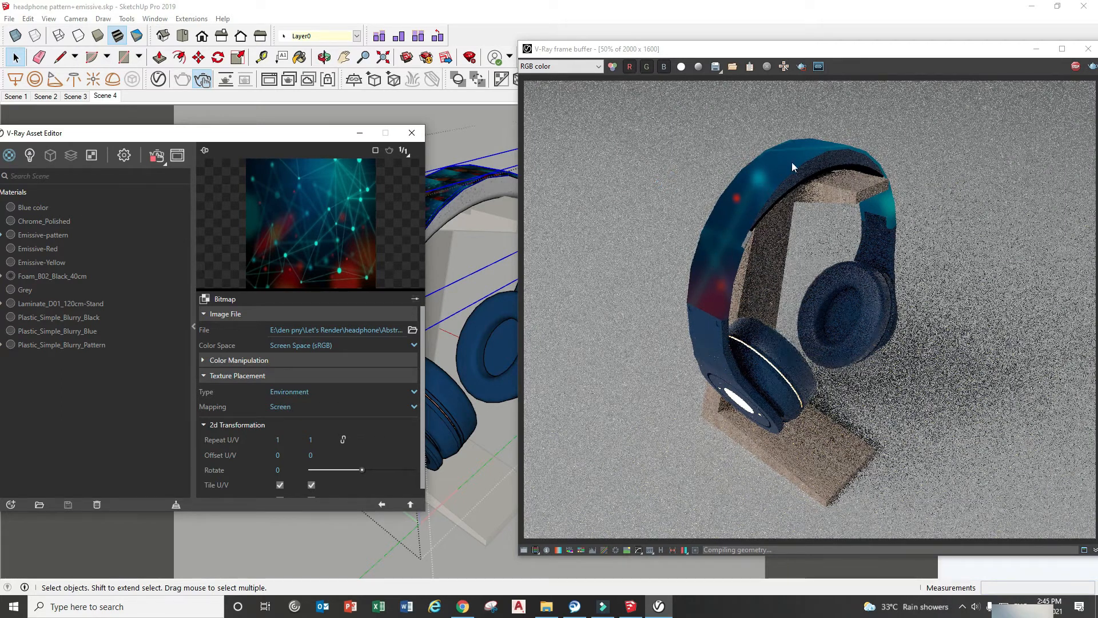
click(285, 439)
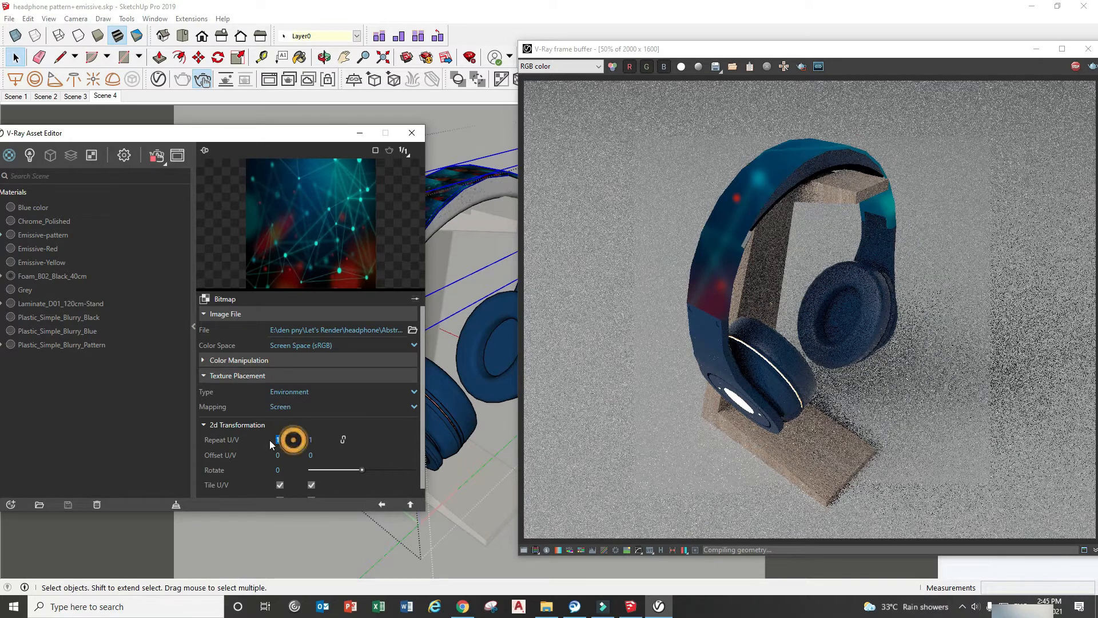
text(2)
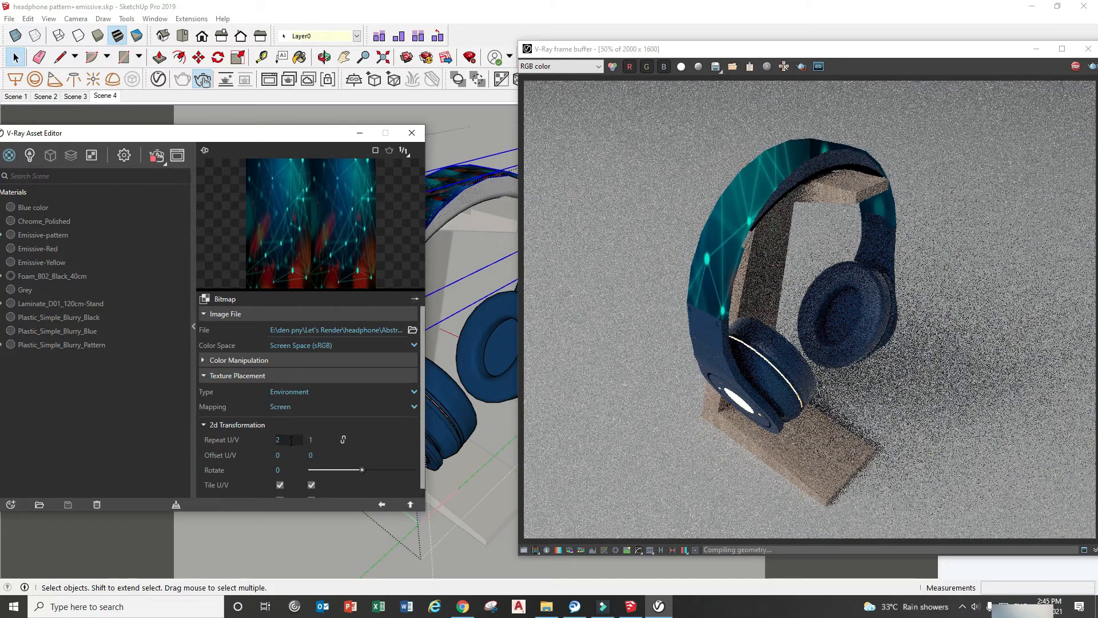
Try a V repeat of 2 for the bitmap texture and return it to 1
click(321, 439)
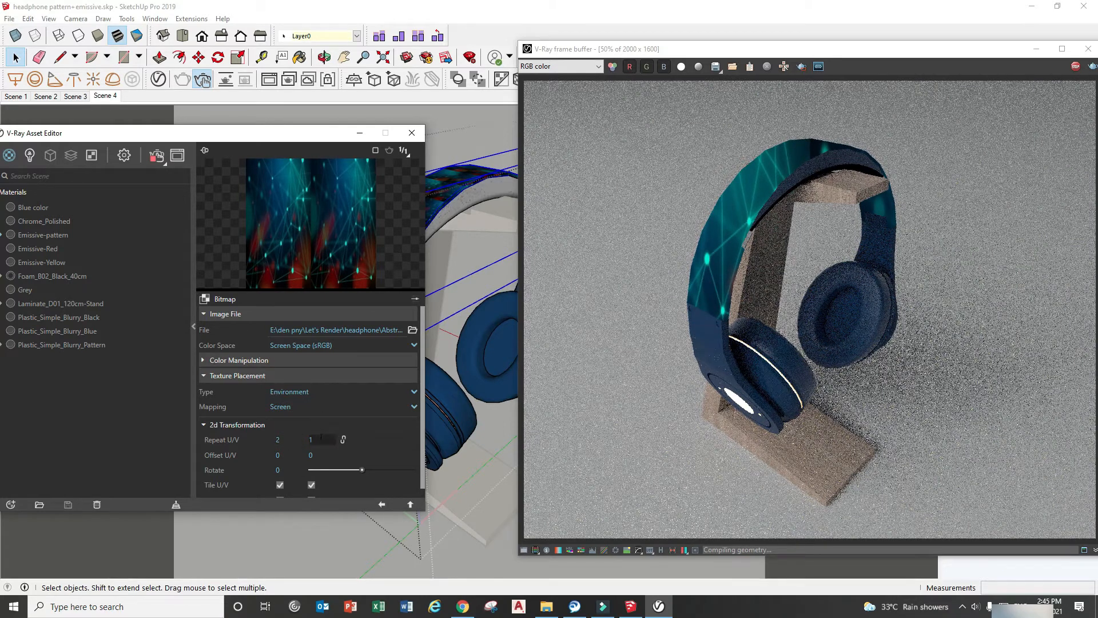
text(2)
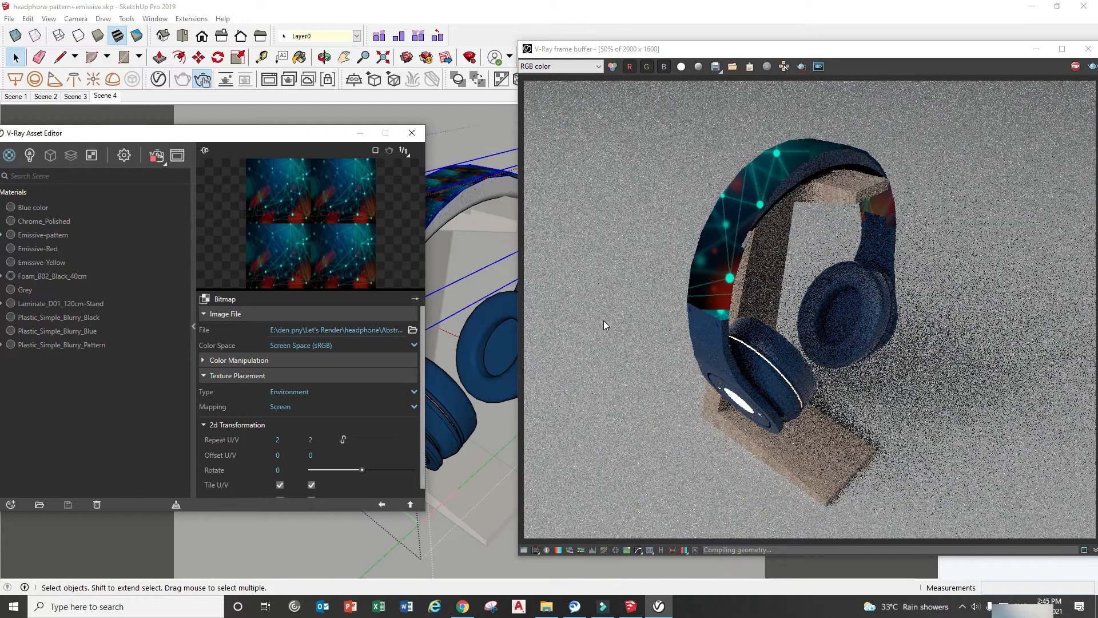
drag(317, 437, 295, 439)
text(1)
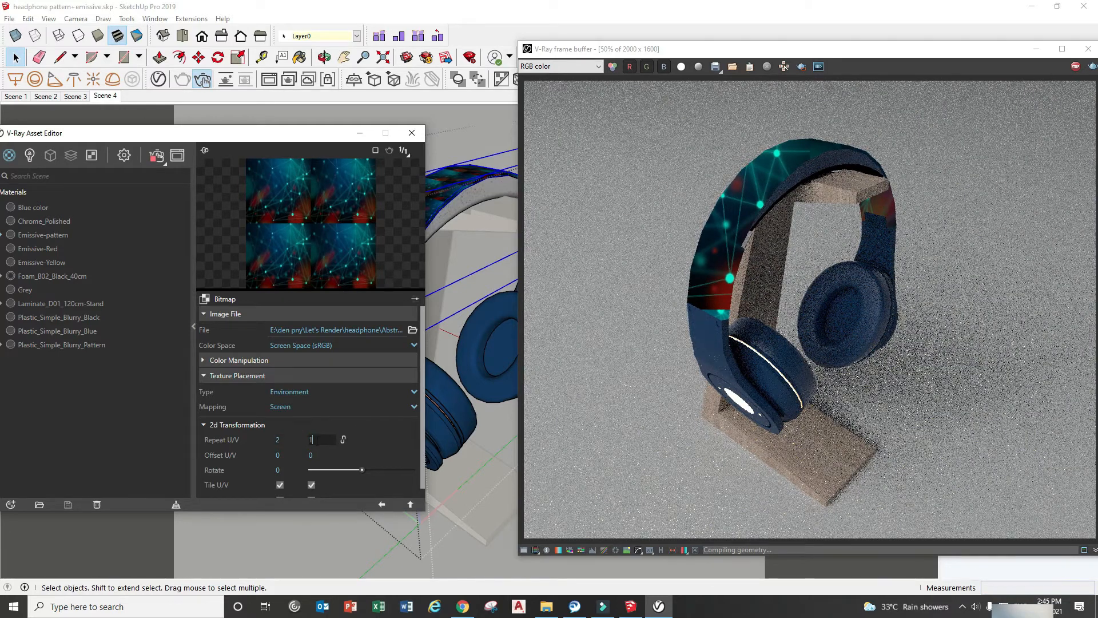
key(Return)
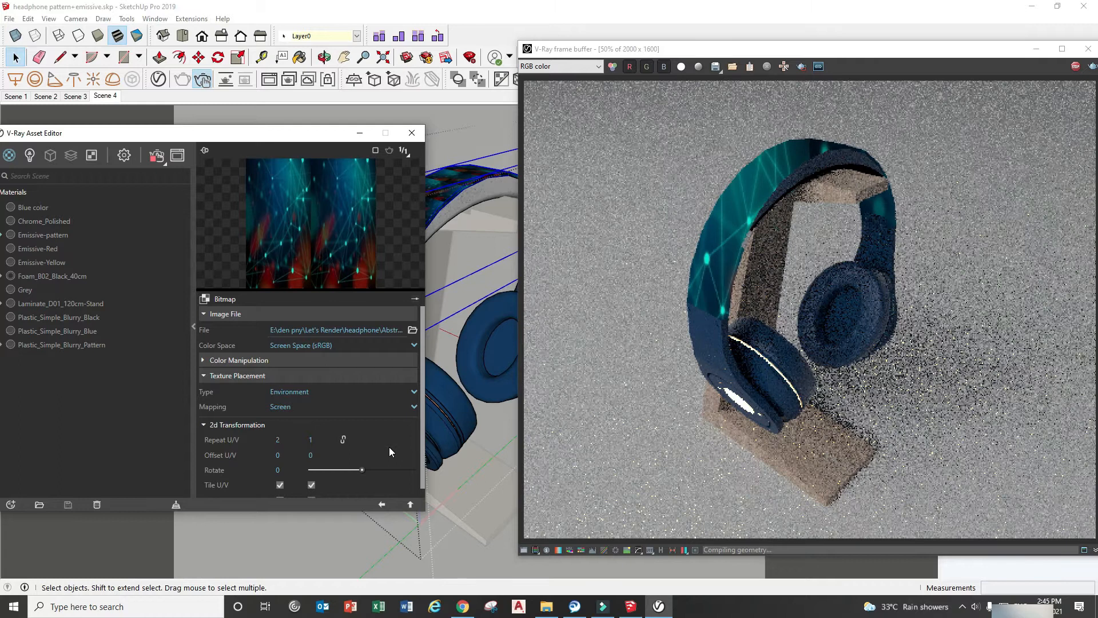
Return to the Emissive-pattern material's settings and set its emissive intensity to 10
click(382, 504)
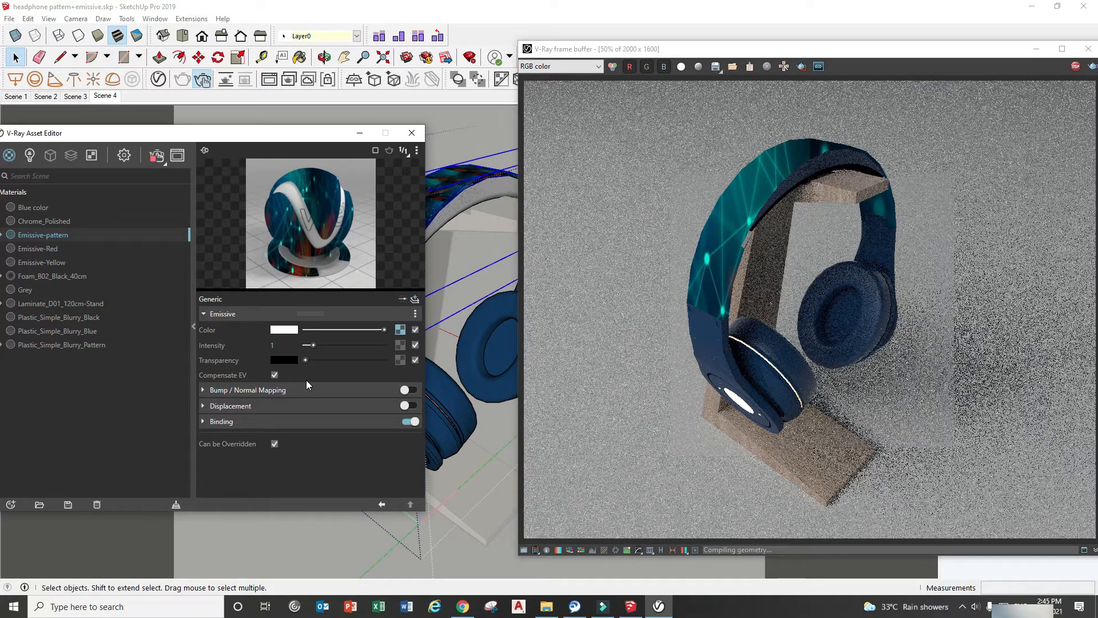
click(288, 343)
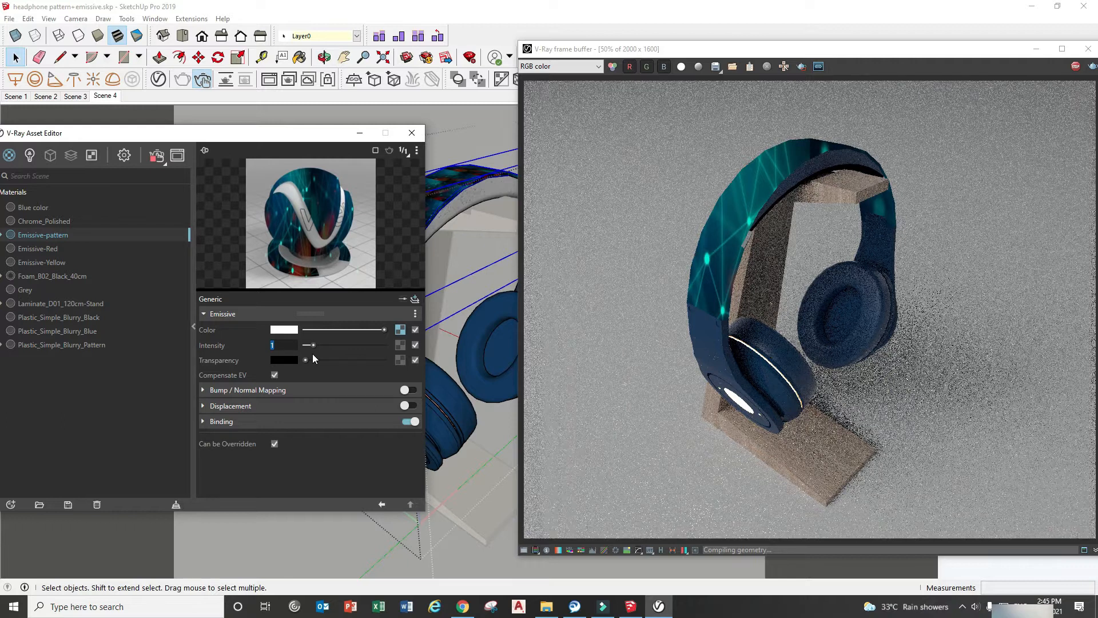
text(10)
key(Return)
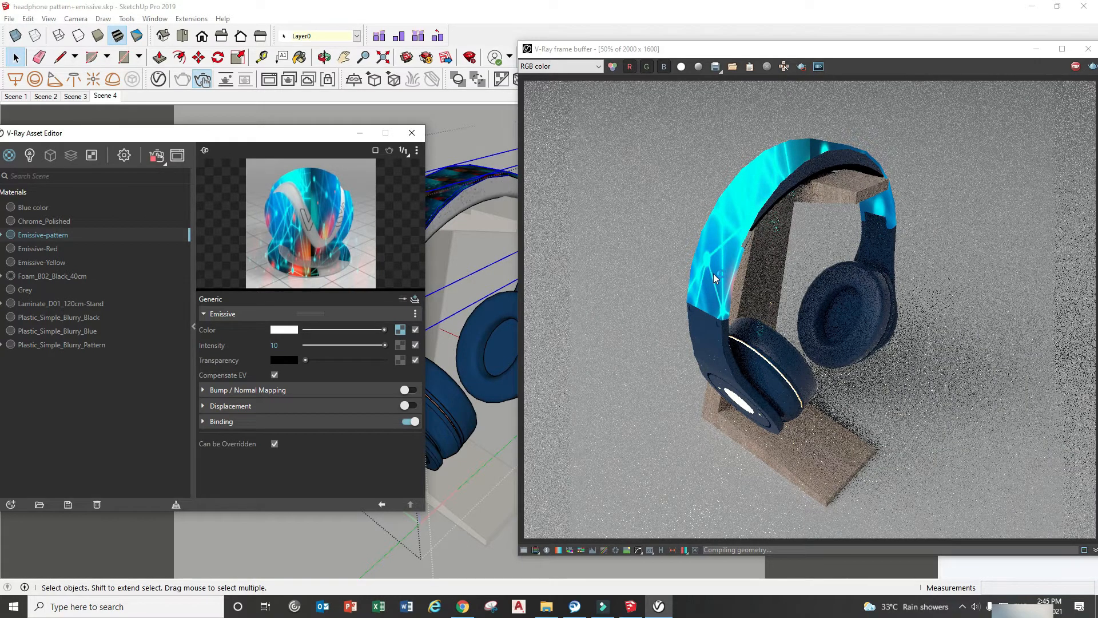
Raise the Emissive-pattern material's transparency to a light grey and move the editor aside to uncover the model
click(306, 361)
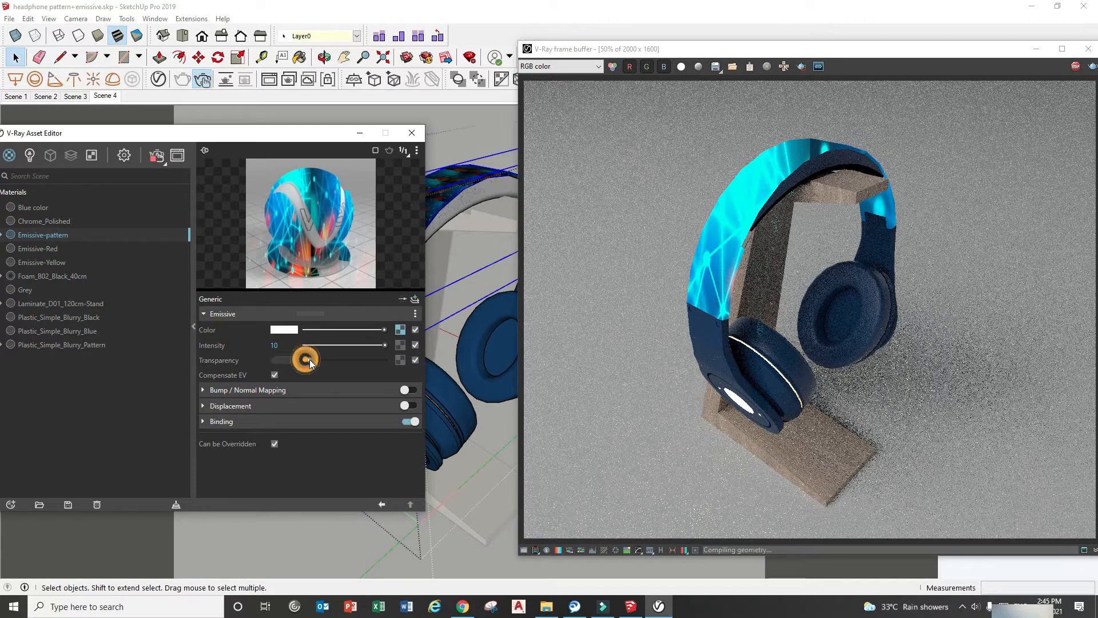
drag(330, 362, 364, 364)
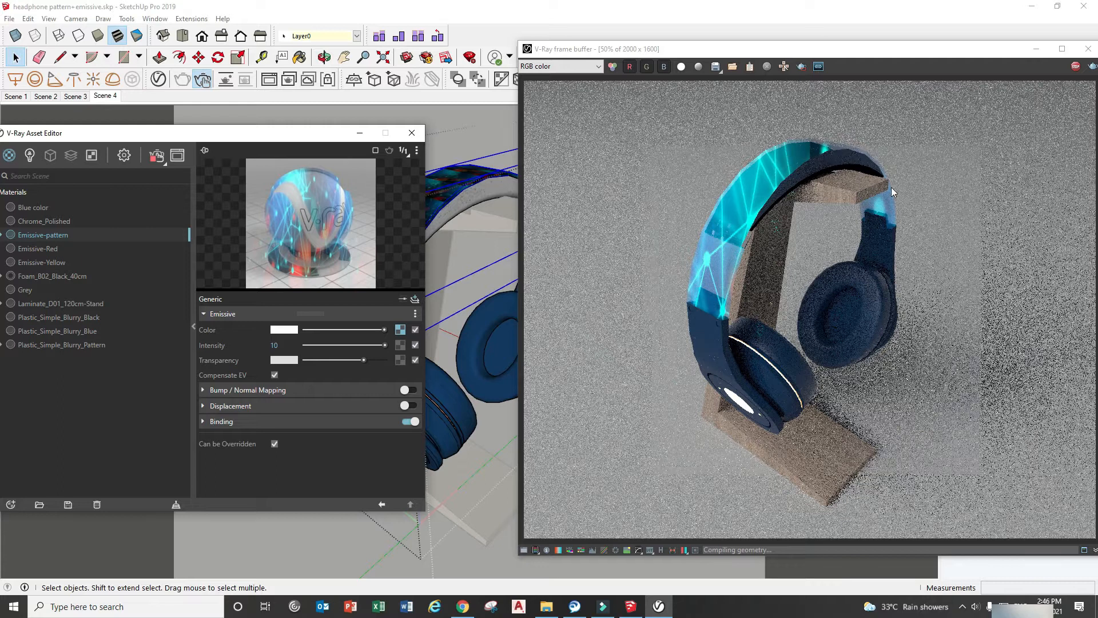
drag(240, 139, 183, 139)
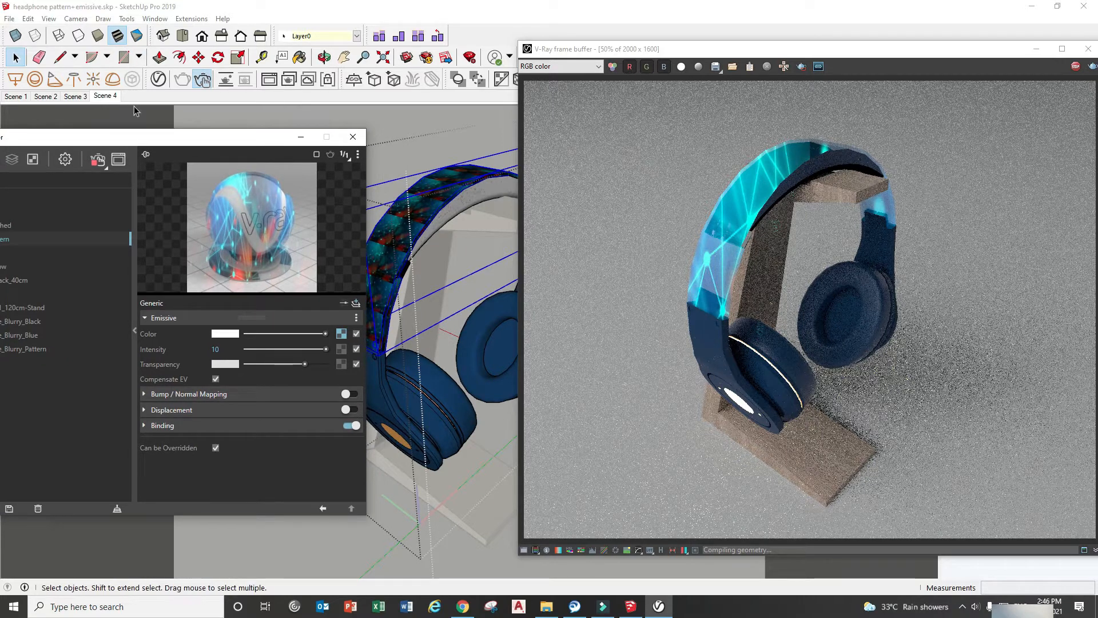
Create a new generic material and name it "blue-semi transparent"
drag(146, 137, 282, 123)
drag(188, 124, 145, 133)
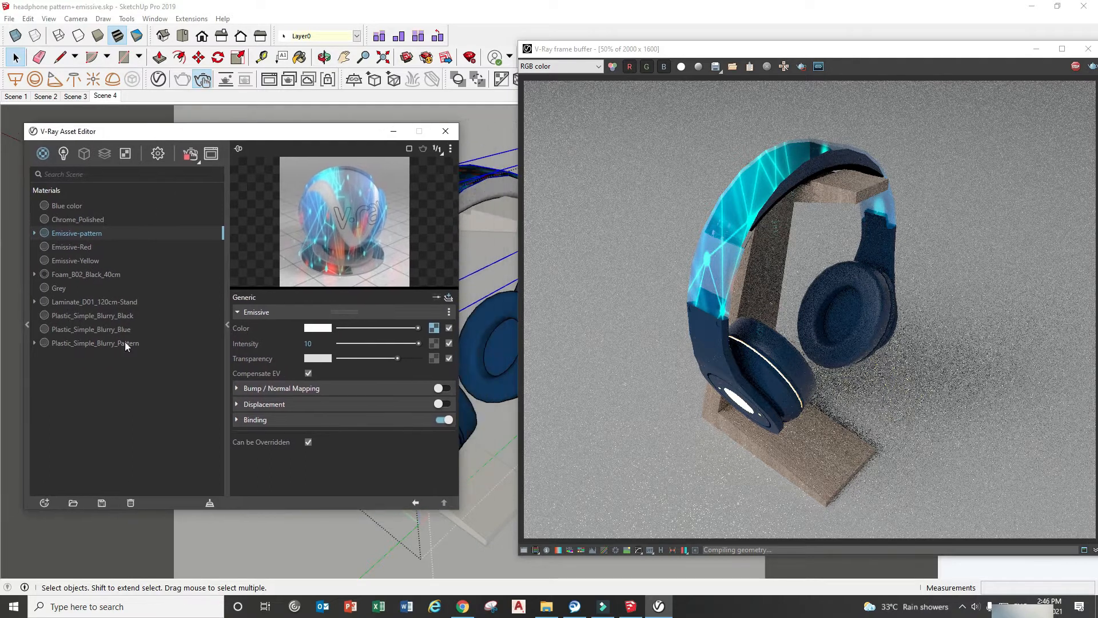
click(44, 503)
mouse_move(67, 488)
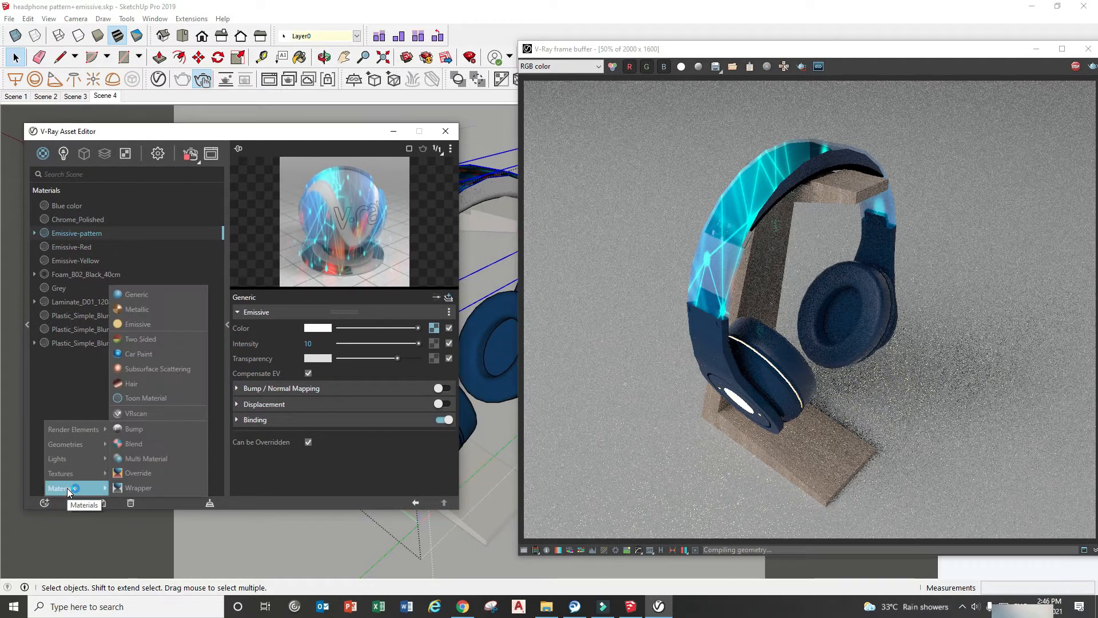
click(164, 294)
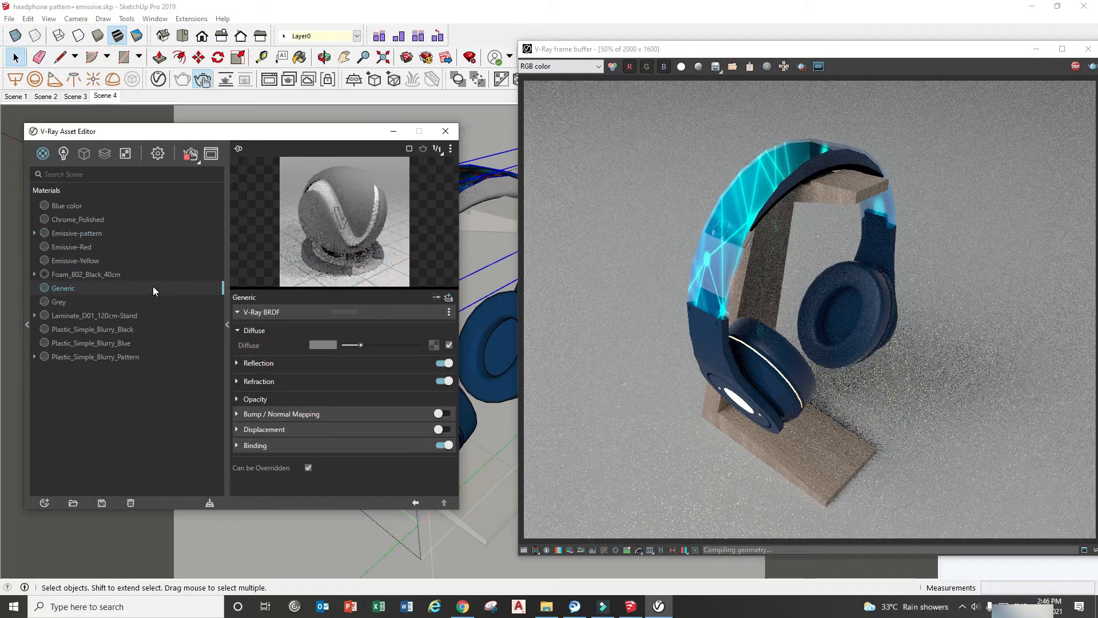
double_click(80, 287)
drag(80, 287, 44, 293)
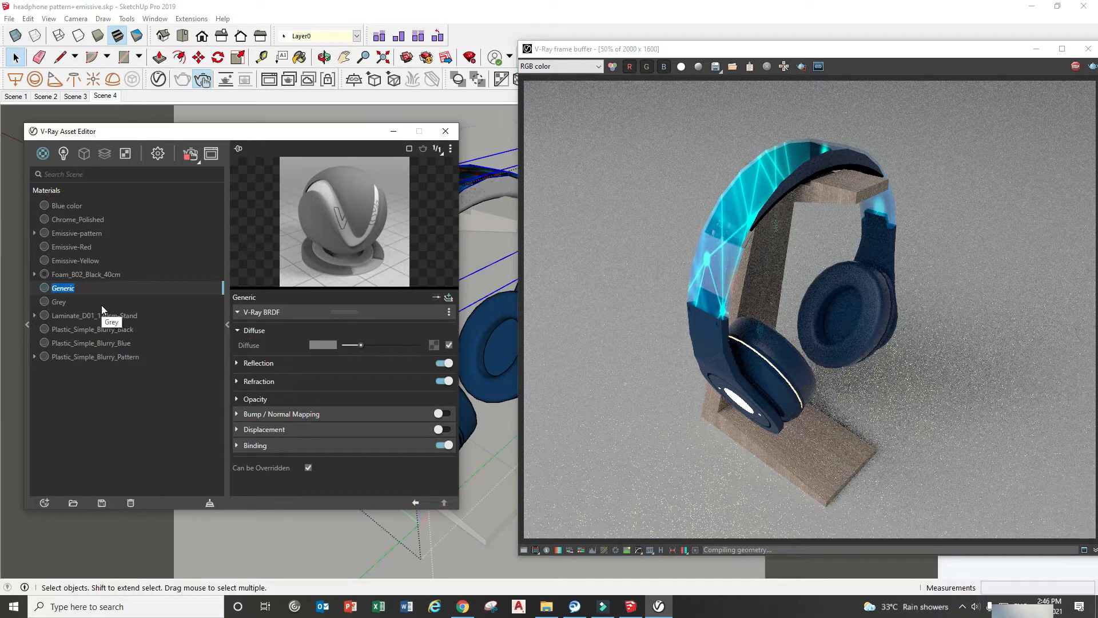
text(ble)
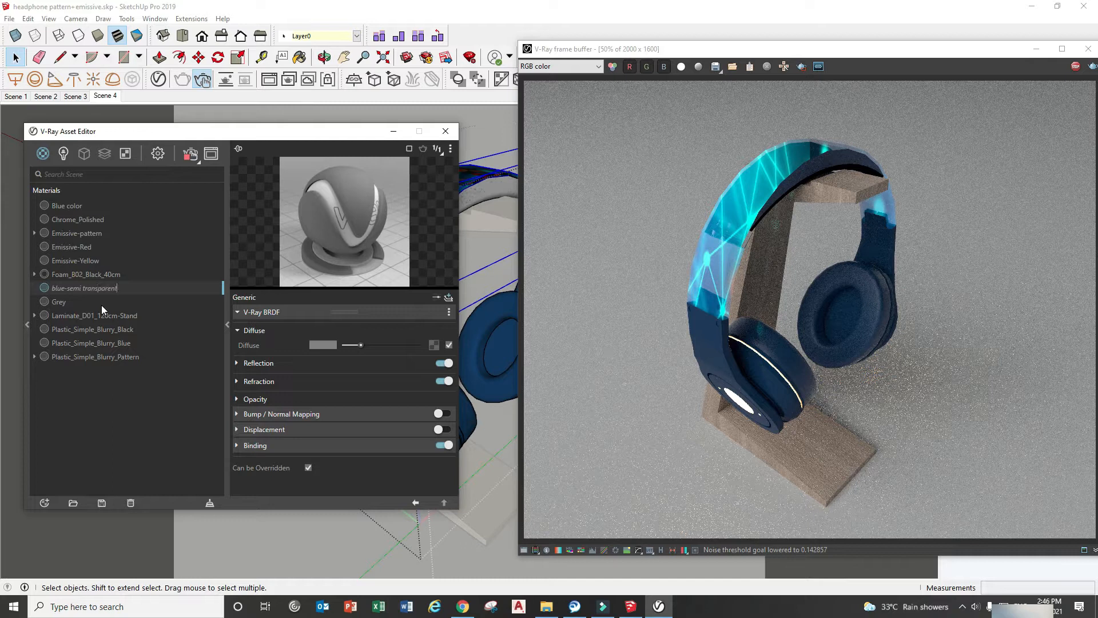
click(102, 396)
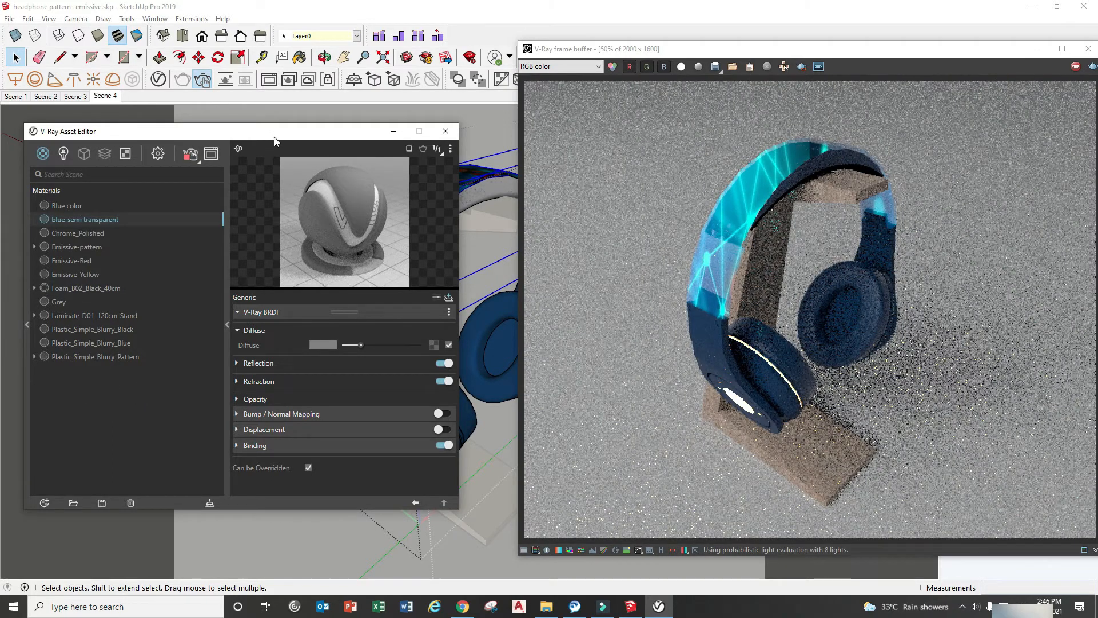
Open the near ear-cup arm below the headband and apply the blue-semi transparent material to its geometry
drag(277, 131, 161, 125)
click(384, 433)
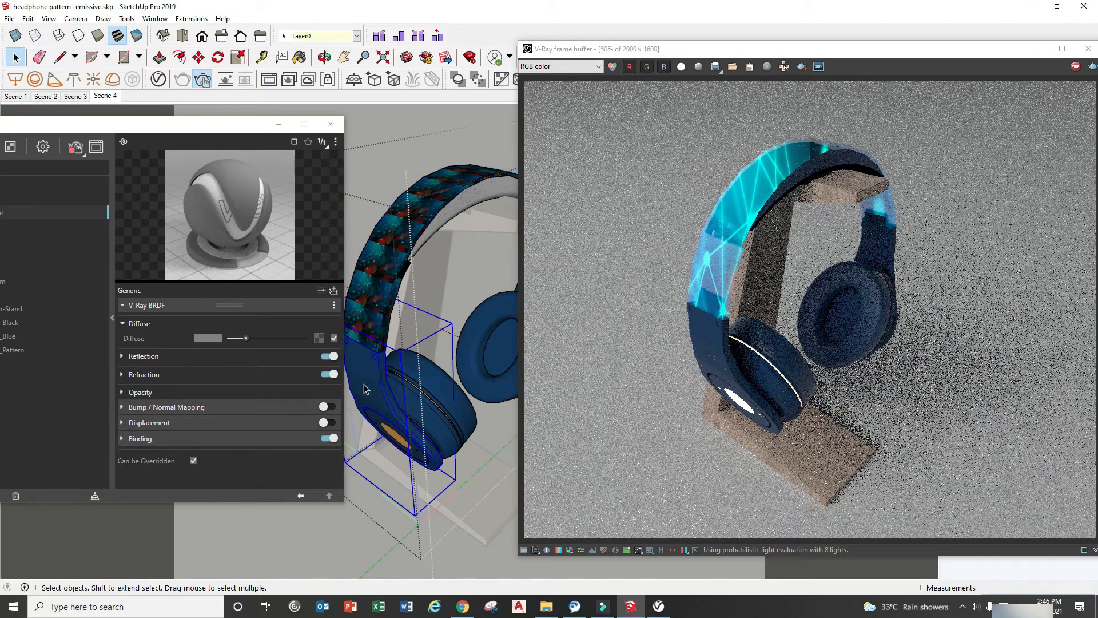
double_click(367, 390)
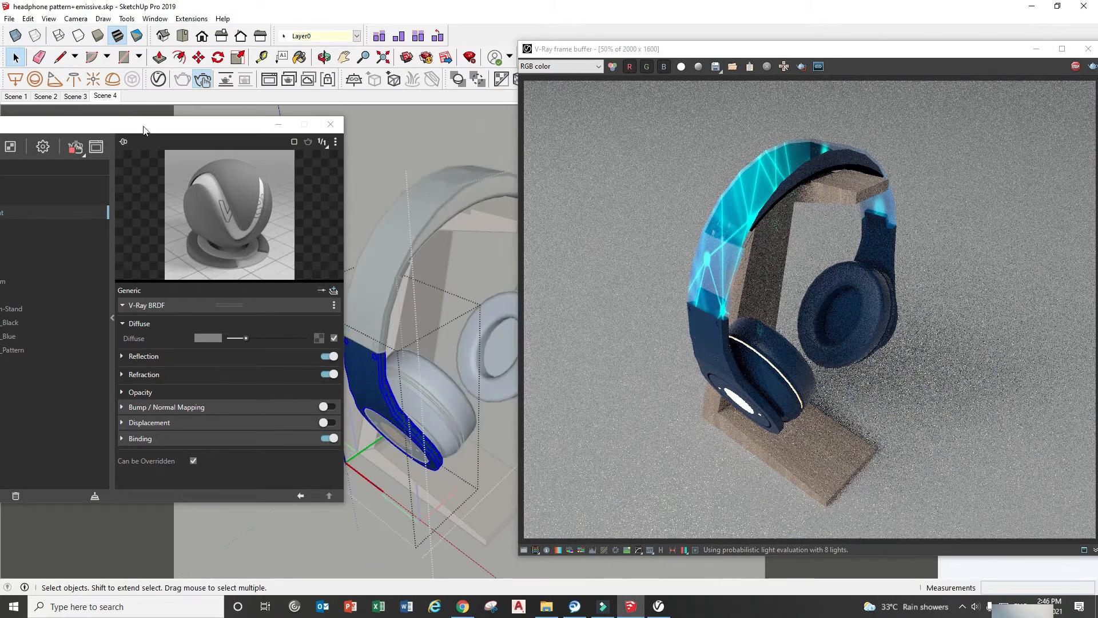
drag(144, 131, 220, 128)
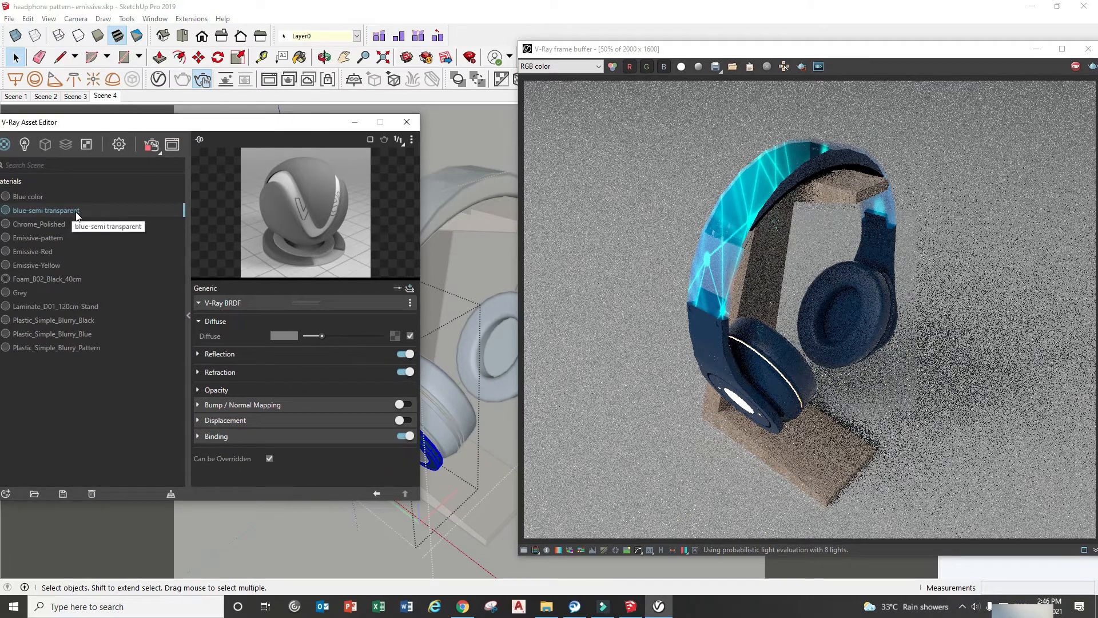
right_click(55, 211)
click(95, 237)
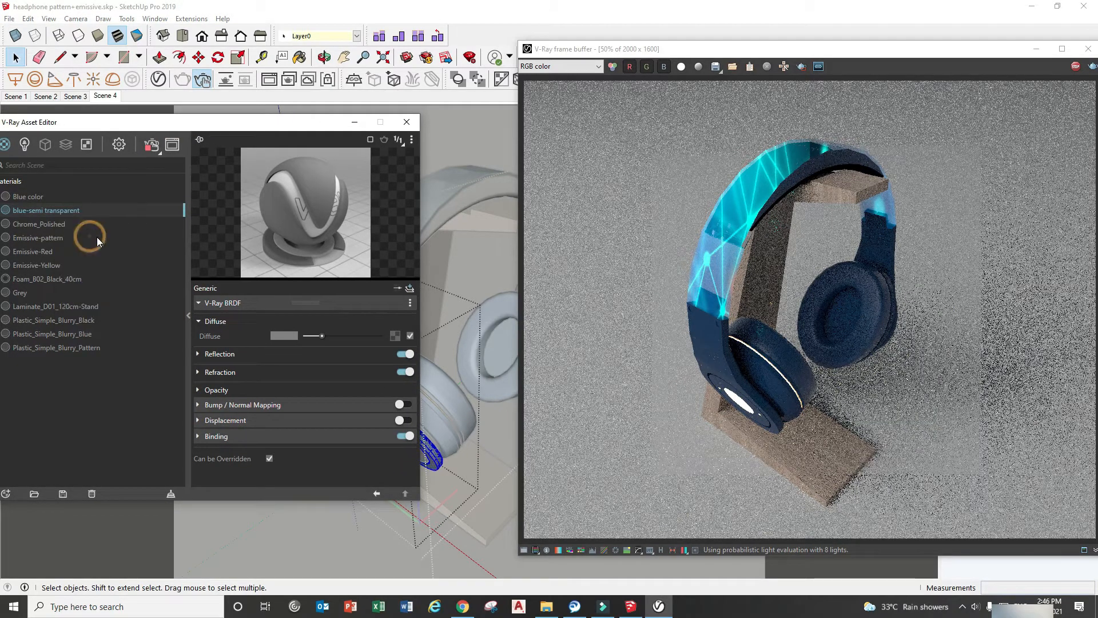
drag(285, 128, 234, 143)
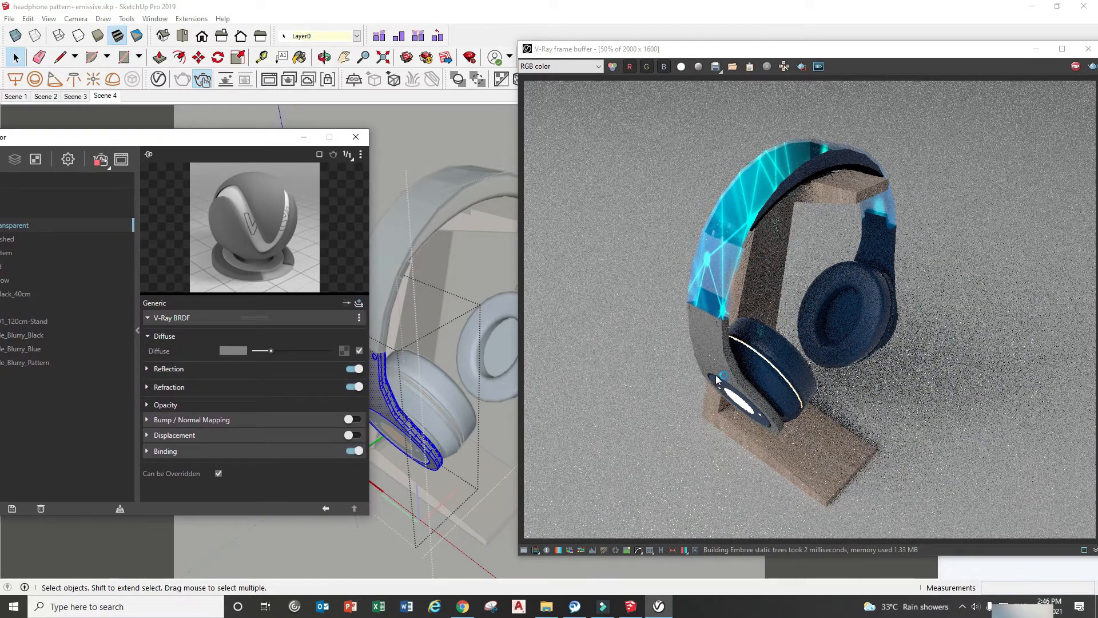
Copy the diffuse colour of the Blue color material into the blue-semi transparent material's diffuse
drag(150, 138, 243, 141)
click(72, 210)
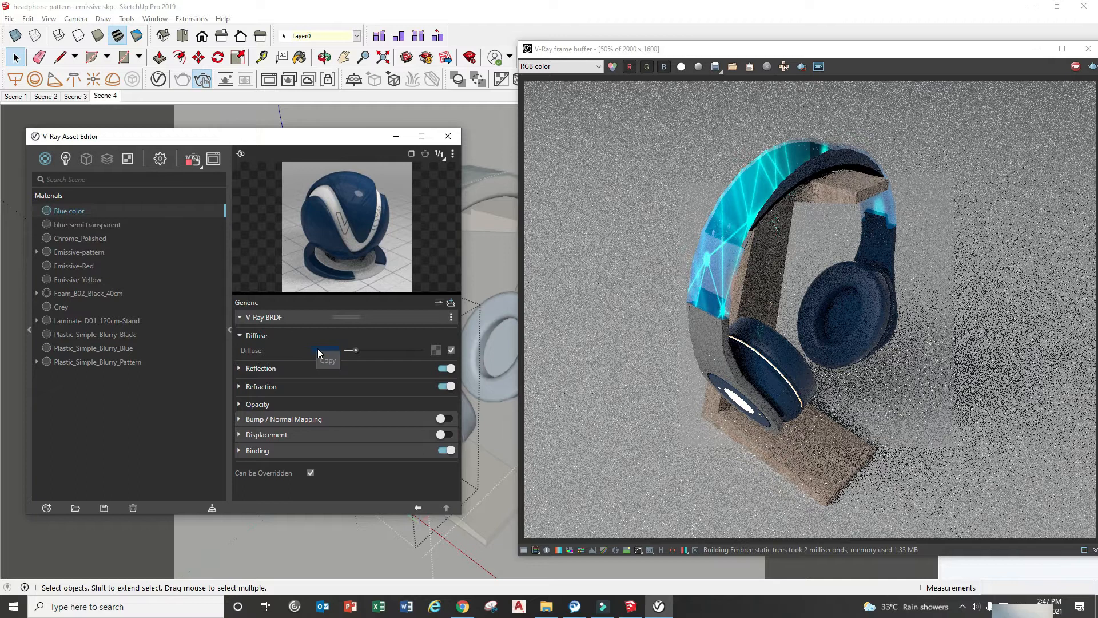
click(101, 224)
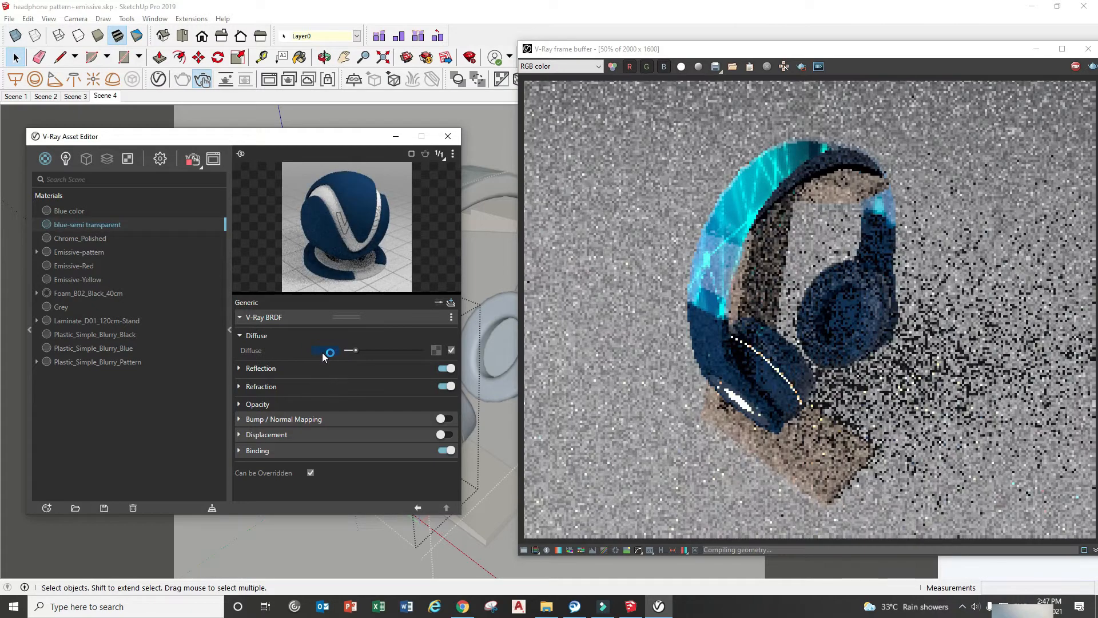
Raise the blue-semi transparent material's refraction colour from black to a light grey
drag(351, 140, 309, 138)
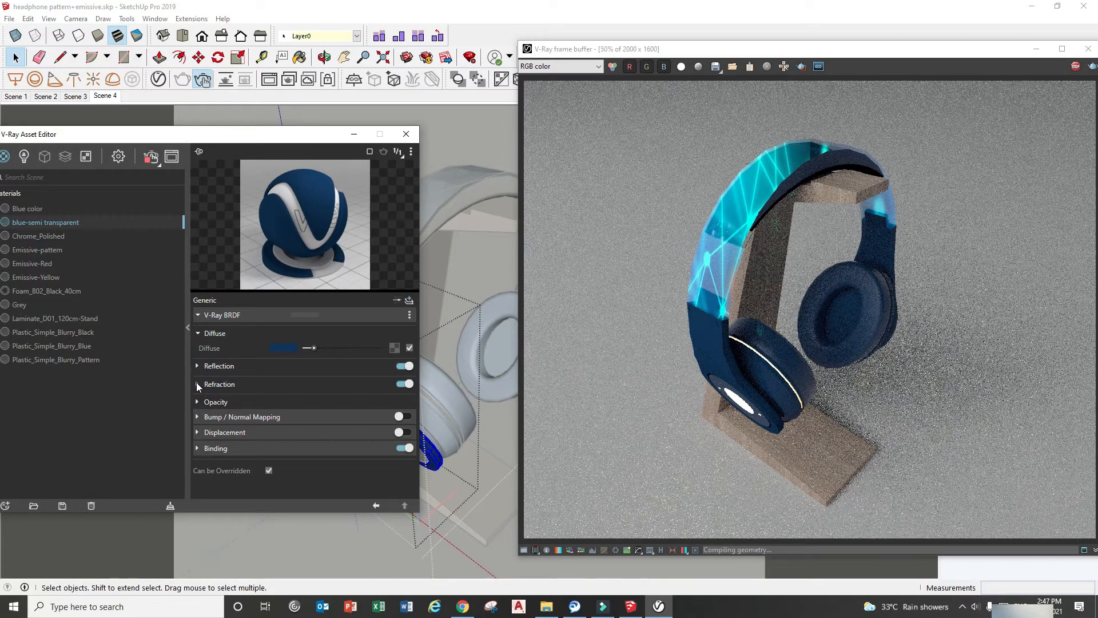
click(198, 384)
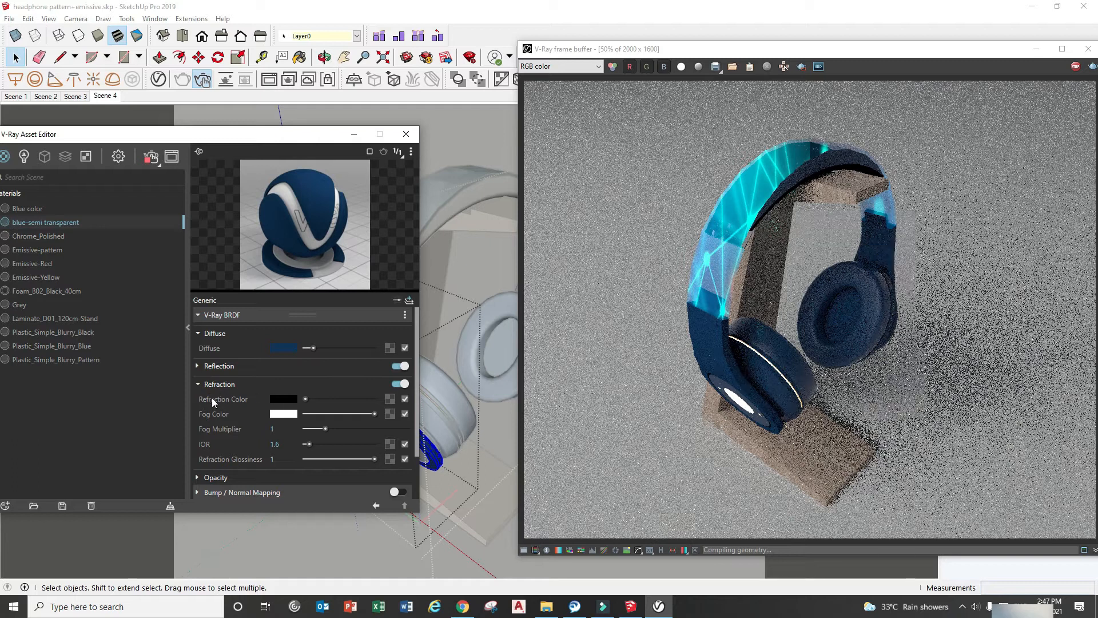
click(273, 401)
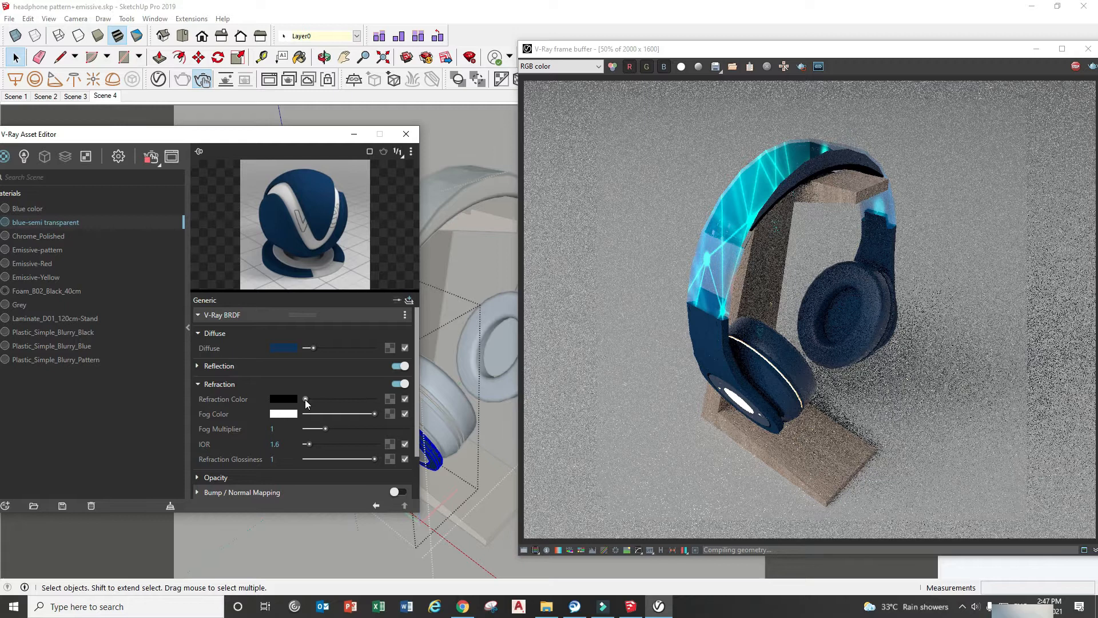
drag(305, 399, 356, 401)
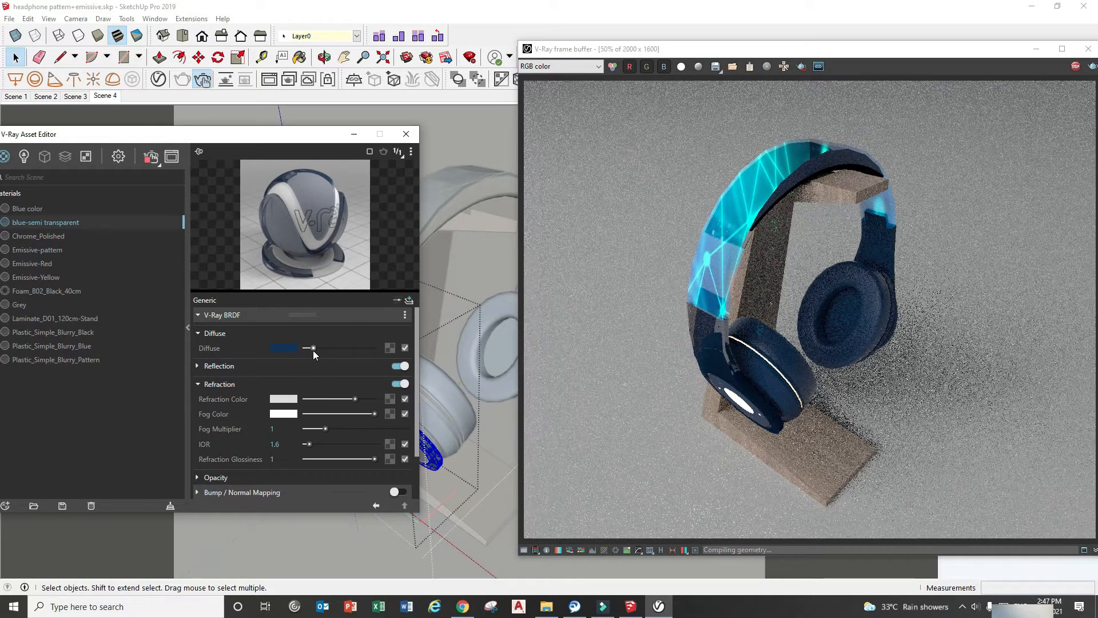
Brighten the blue-semi transparent material's diffuse to the lightest blue its brightness range allows
drag(314, 350, 351, 352)
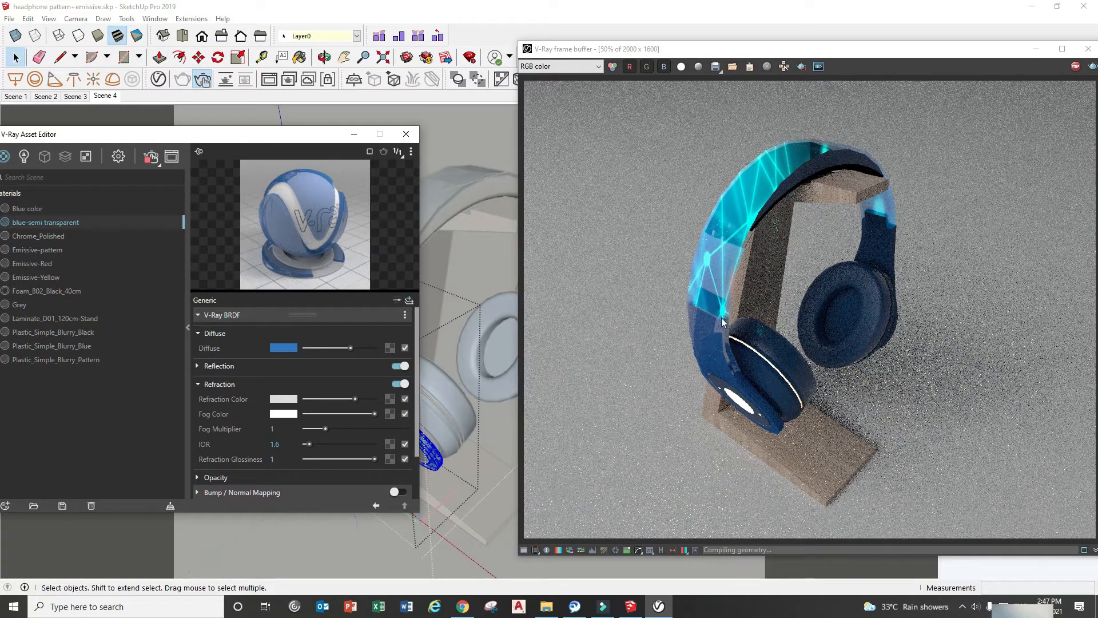
drag(351, 348, 363, 348)
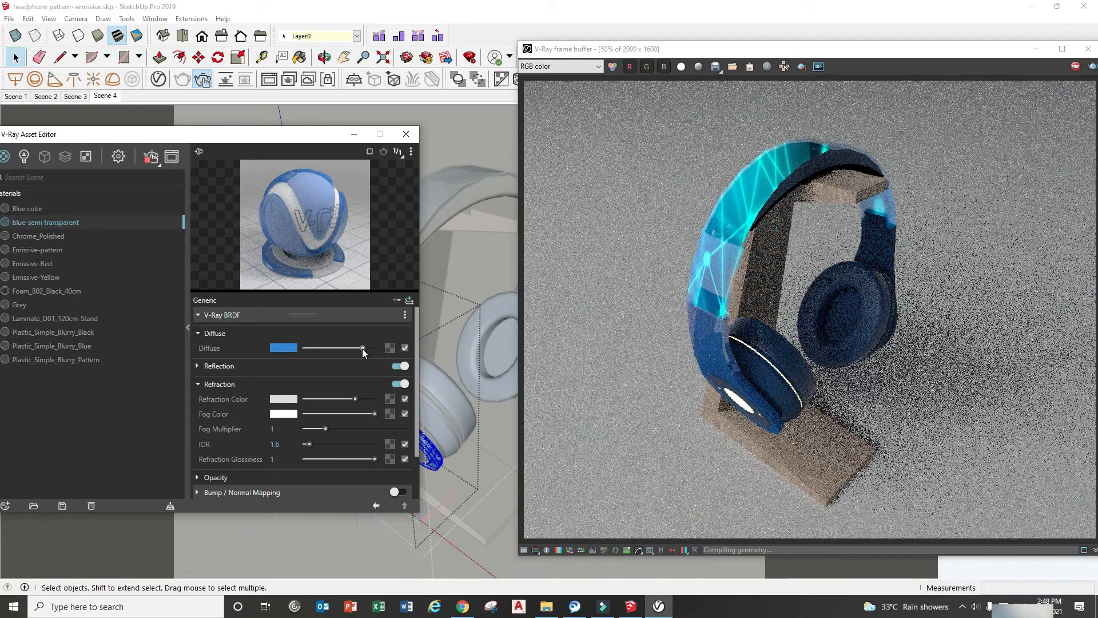
drag(364, 350, 385, 349)
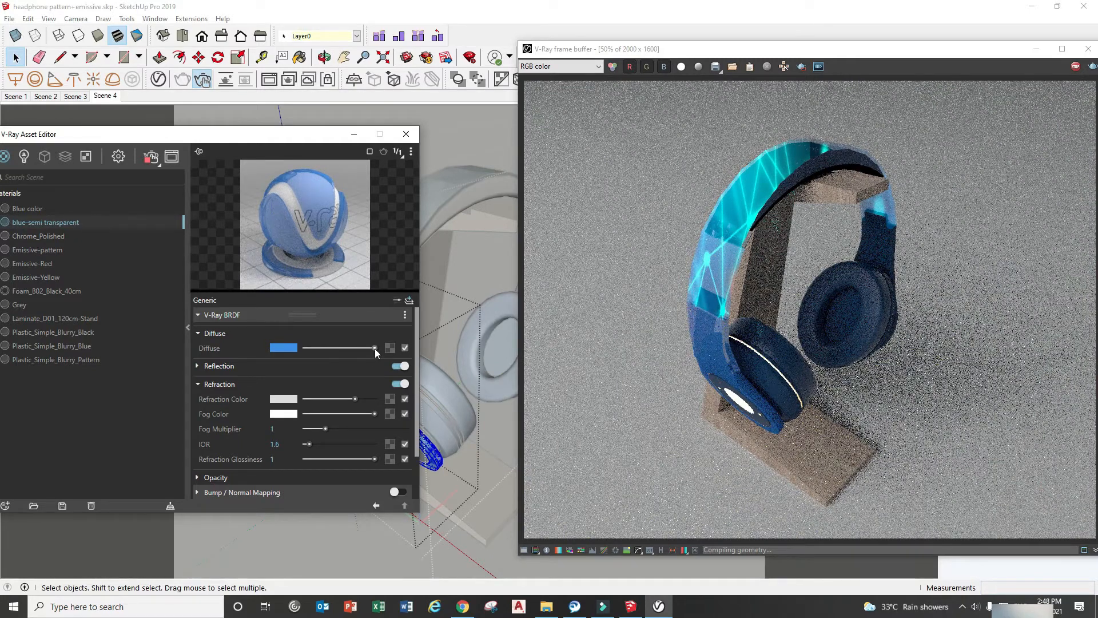
Open the far ear-cup arm and apply the blue-semi transparent material to its geometry
drag(298, 141, 214, 141)
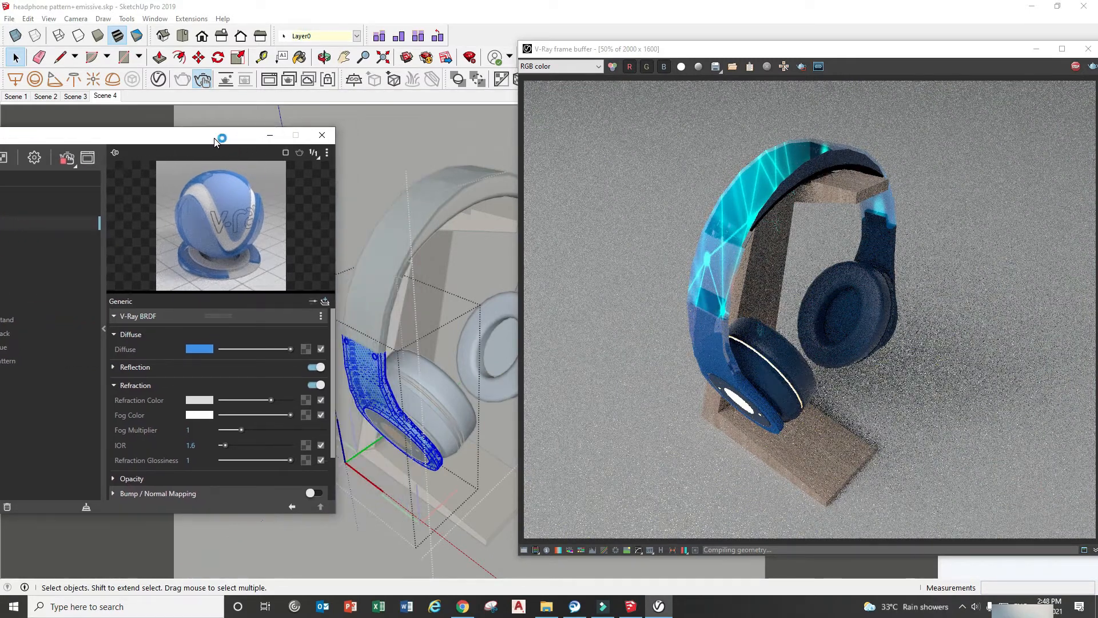
middle_drag(424, 415, 424, 352)
scroll(424, 352, up, 5)
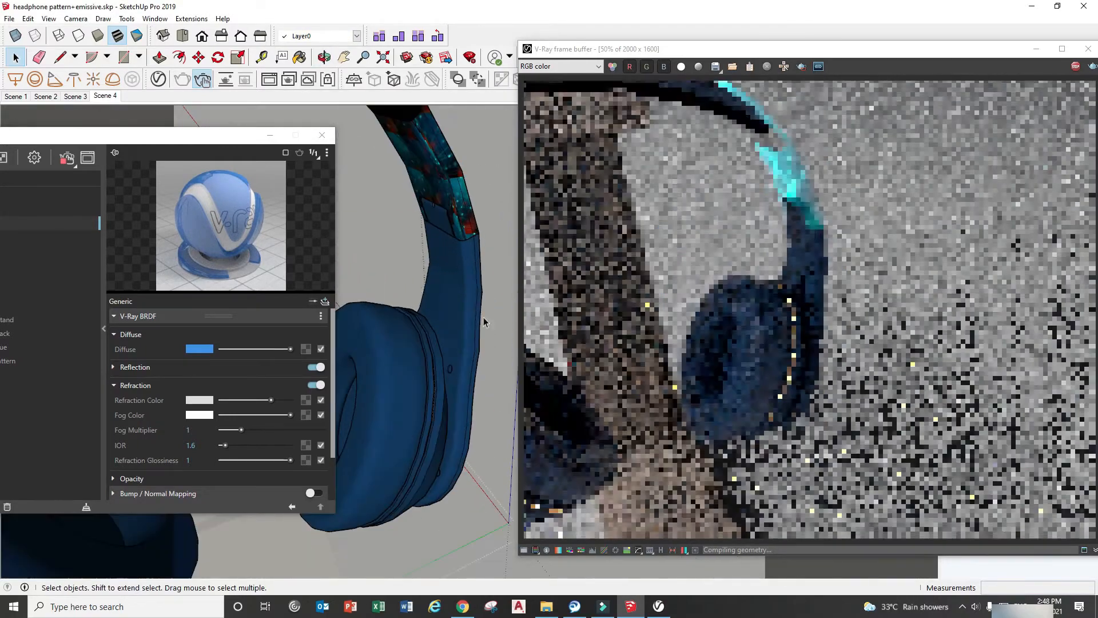
click(463, 300)
double_click(462, 301)
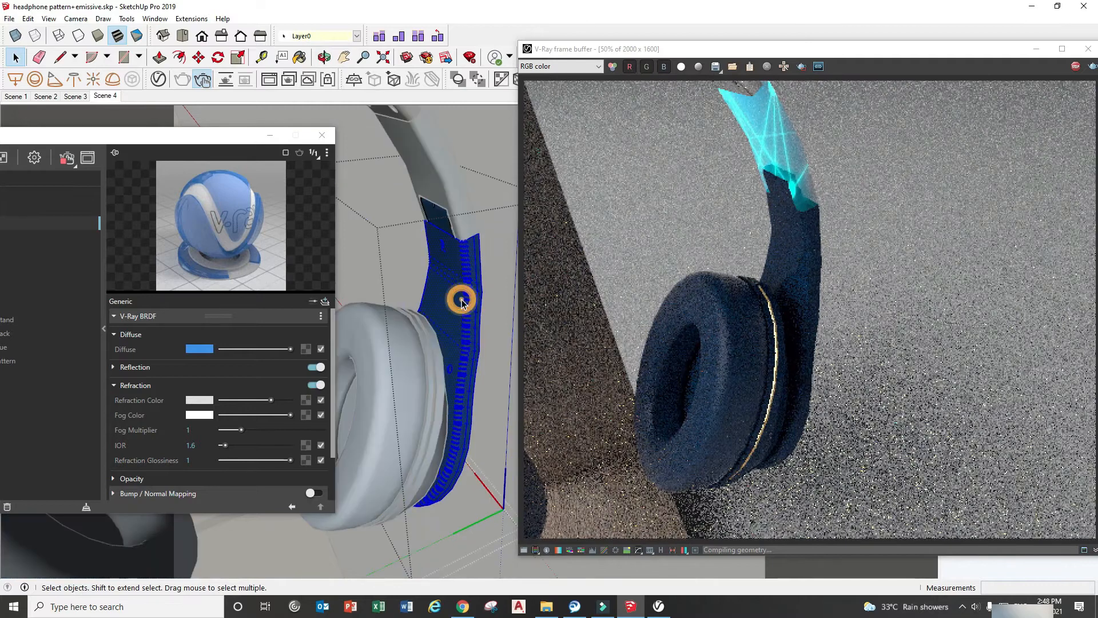
mouse_move(474, 436)
middle_down()
mouse_move(366, 381)
mouse_move(468, 407)
middle_up()
drag(91, 136, 241, 145)
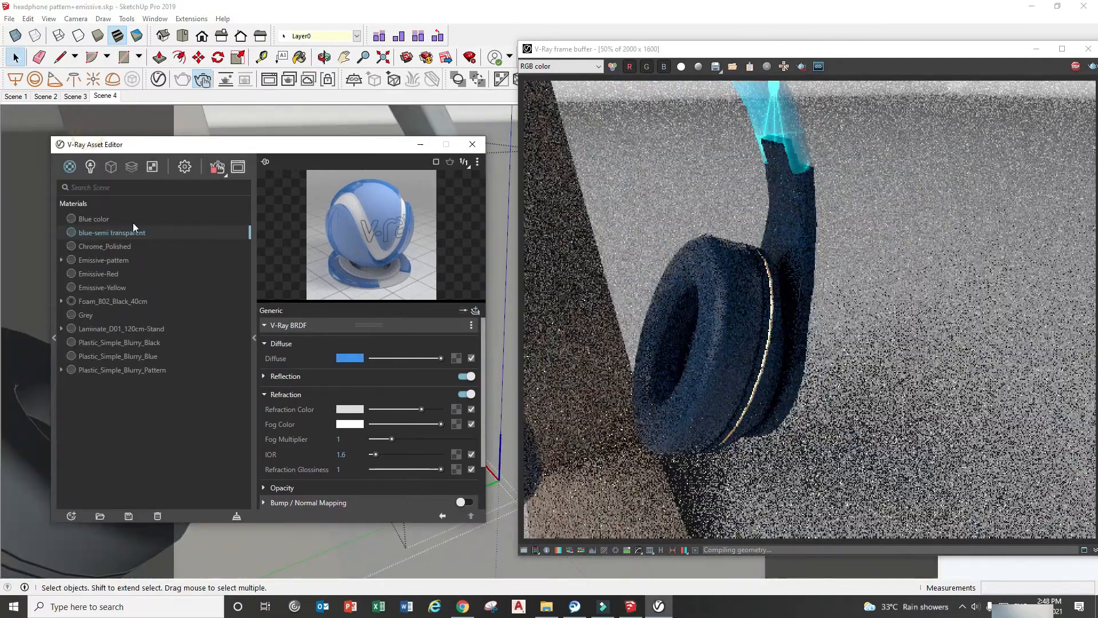
right_click(104, 233)
click(136, 257)
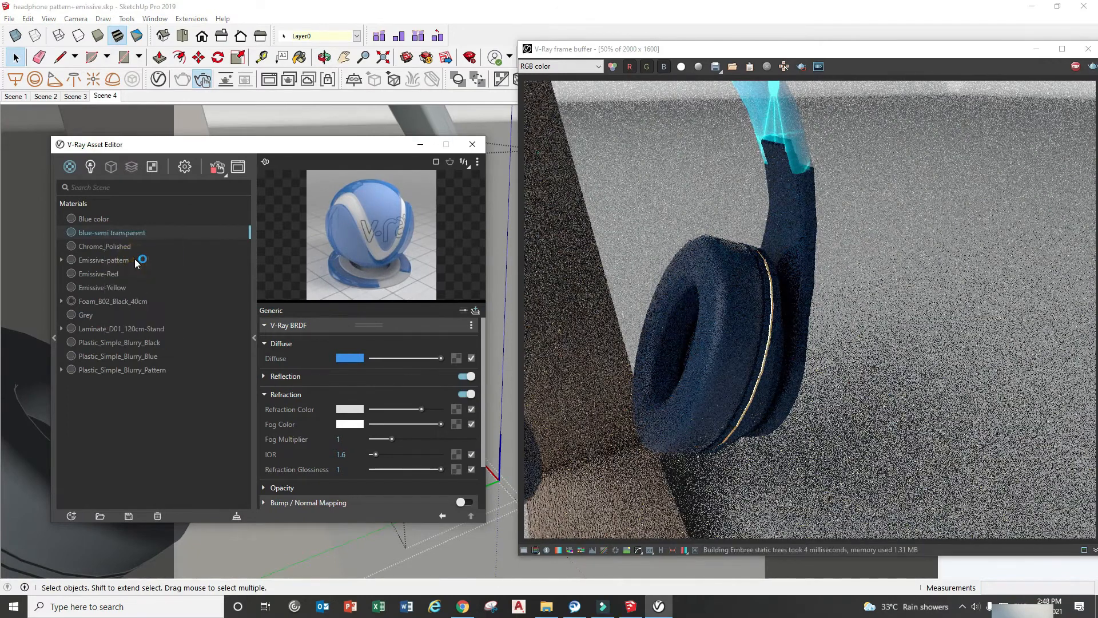
drag(323, 147, 214, 137)
mouse_move(471, 324)
middle_down()
mouse_move(442, 226)
mouse_move(466, 251)
middle_up()
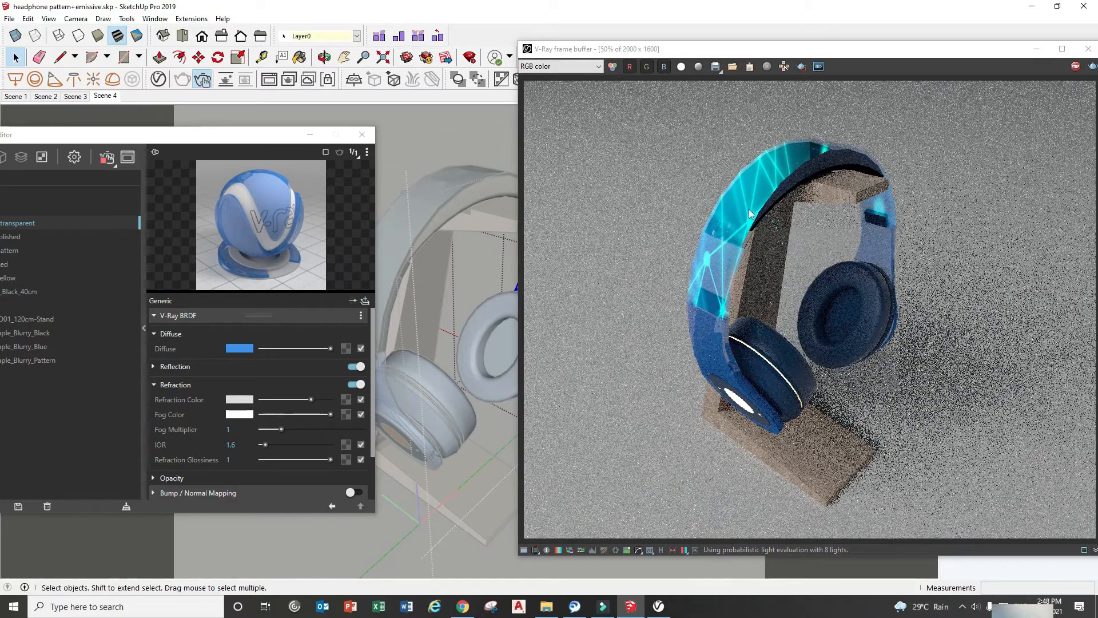
Raise the blue-semi transparent material's reflection colour from black to a light grey
drag(169, 135, 274, 116)
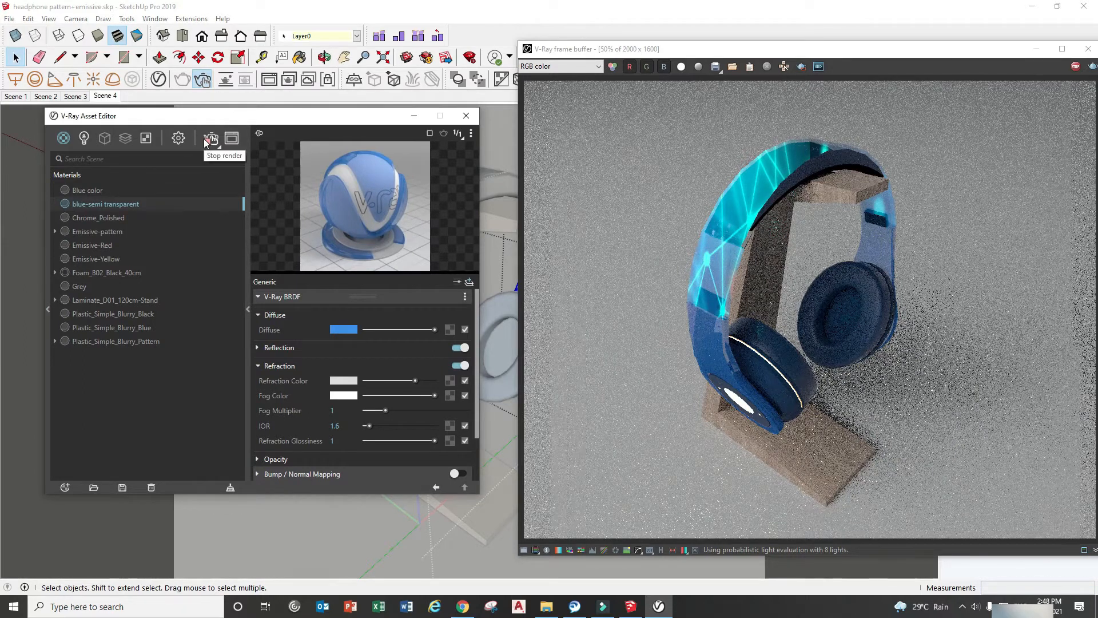
click(261, 348)
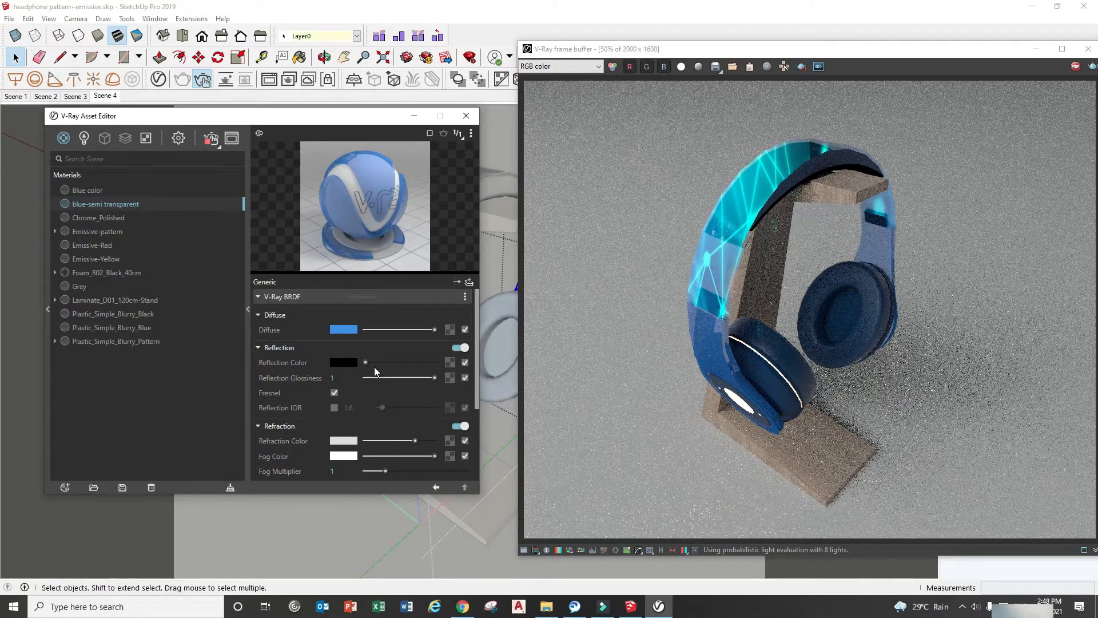
drag(366, 361, 395, 363)
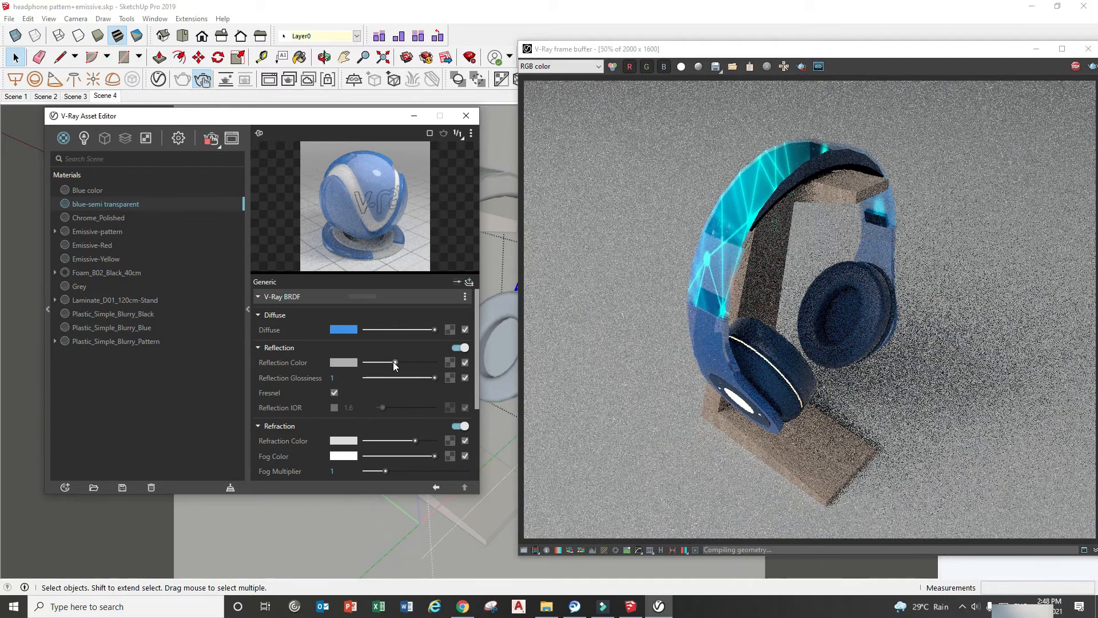
drag(393, 362, 399, 362)
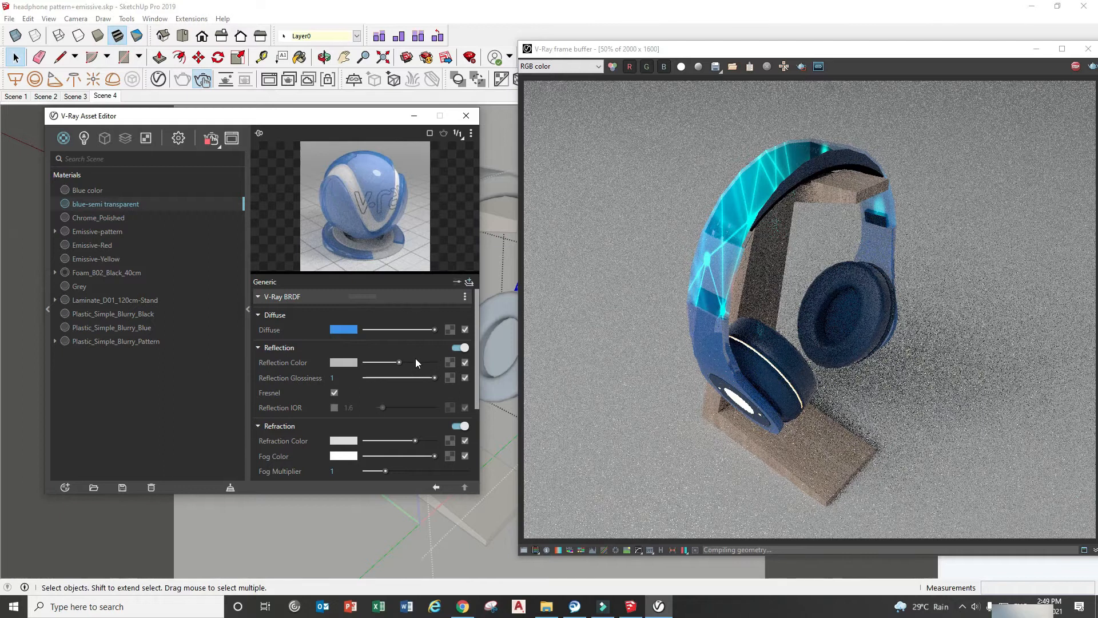
Stop the interactive render and display the render output settings for image size and aspect ratio
click(209, 140)
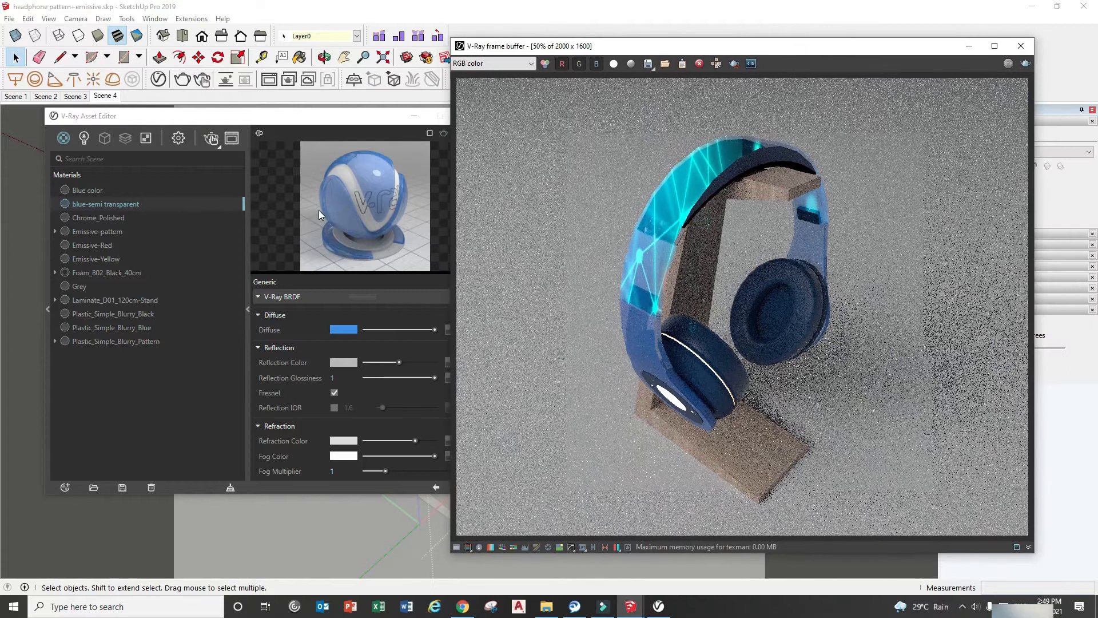
drag(180, 116, 154, 110)
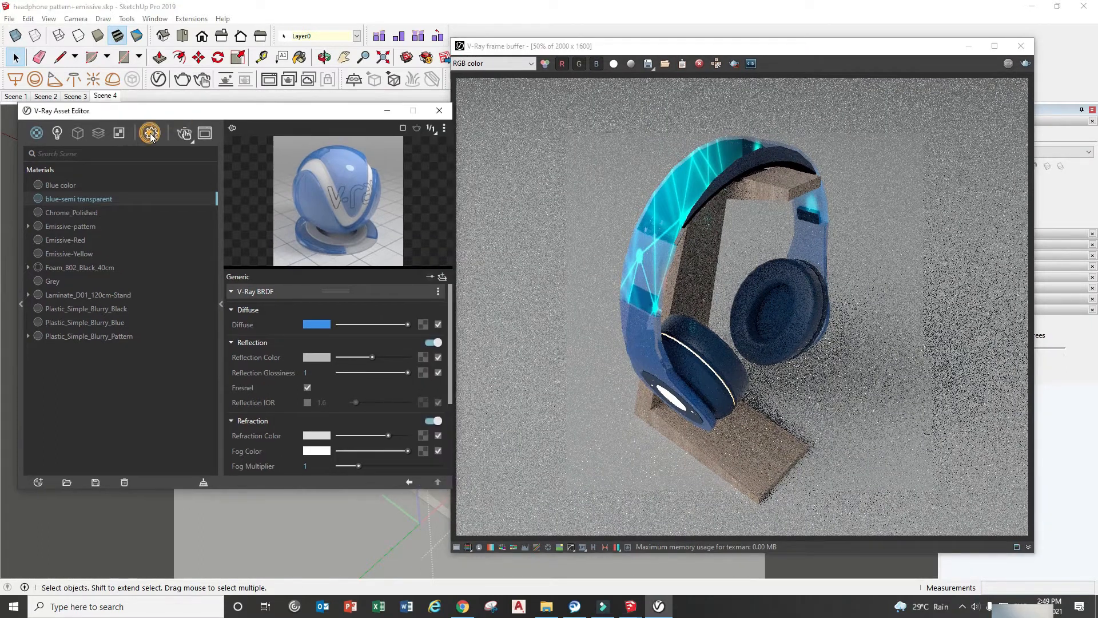
click(151, 132)
click(33, 249)
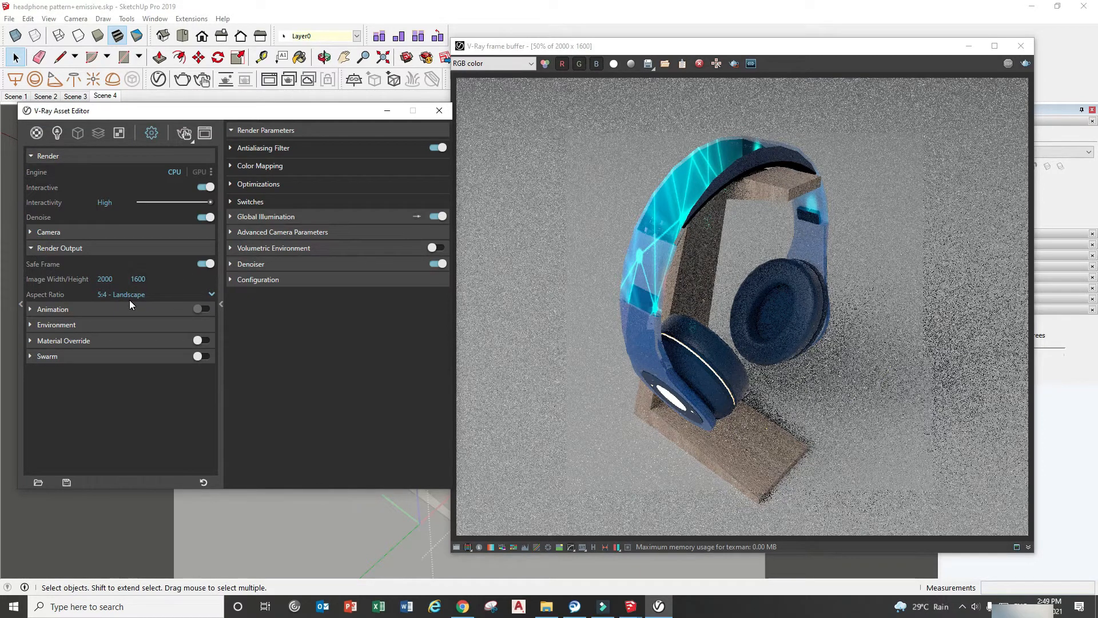
Set Rectangle Light#1's intensity to 3 and restart the interactive render
drag(170, 117, 167, 125)
click(57, 145)
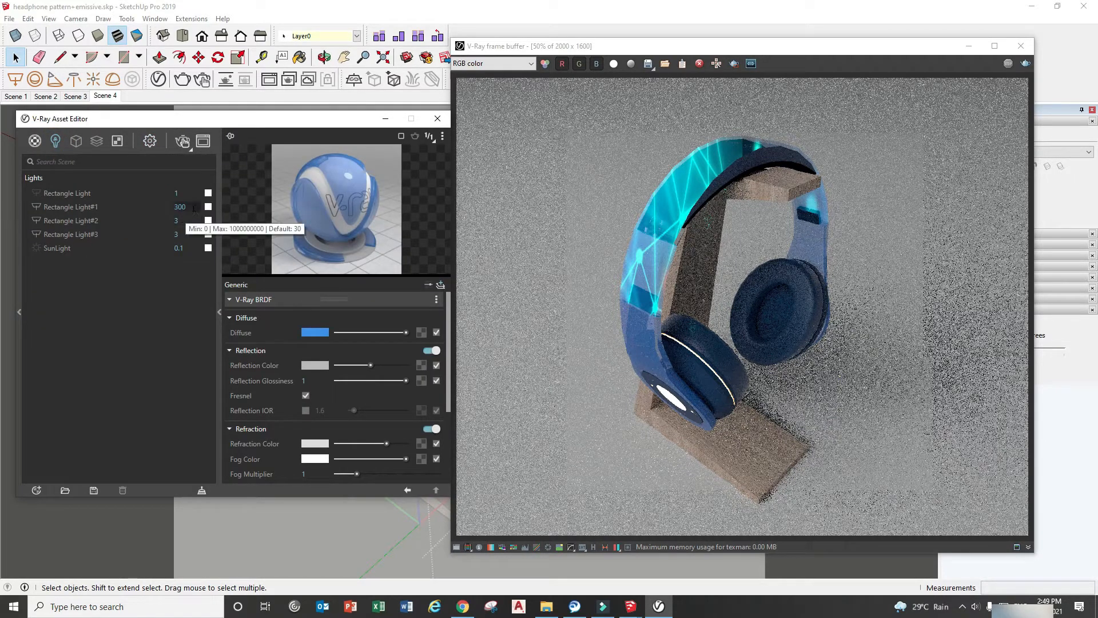
double_click(170, 208)
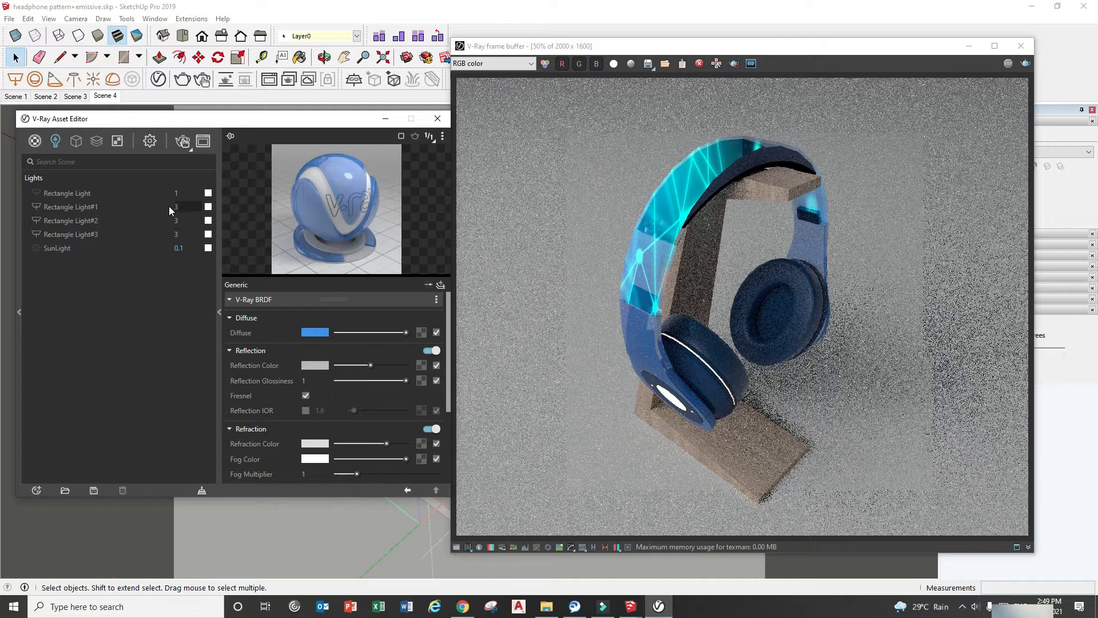
click(186, 142)
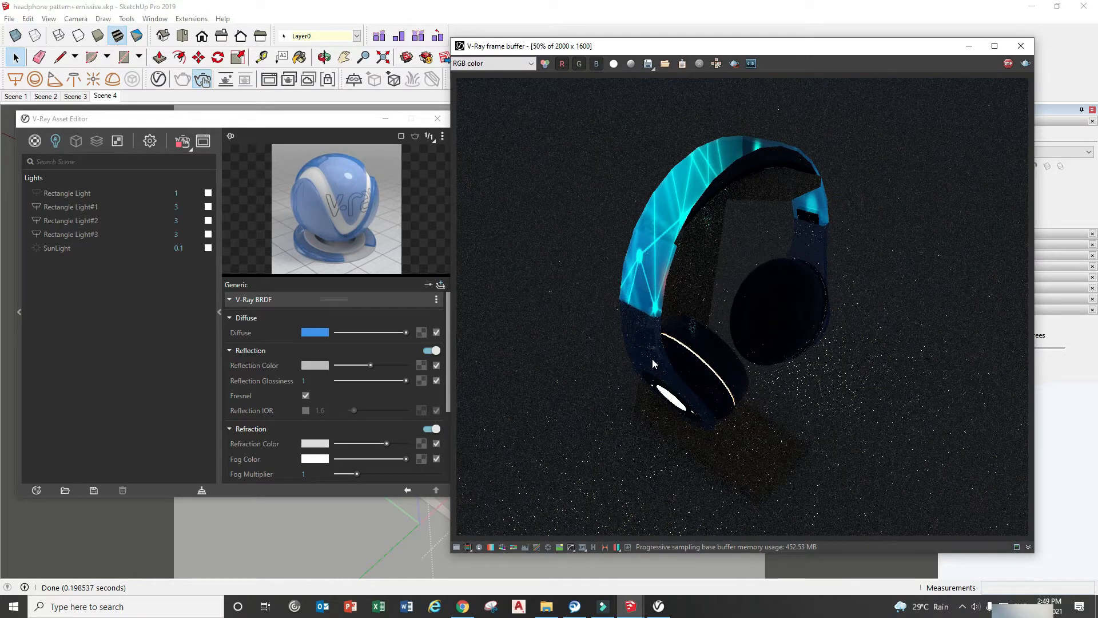
Try an intensity of 30 on the Emissive-pattern material, and settle on an intensity of 10
click(35, 141)
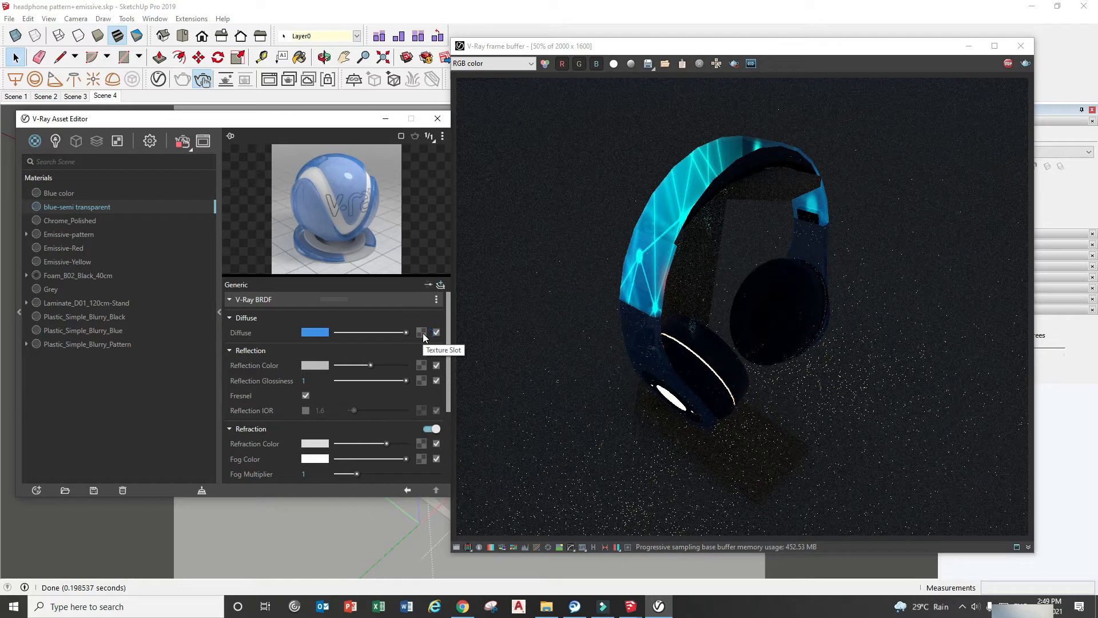
click(89, 235)
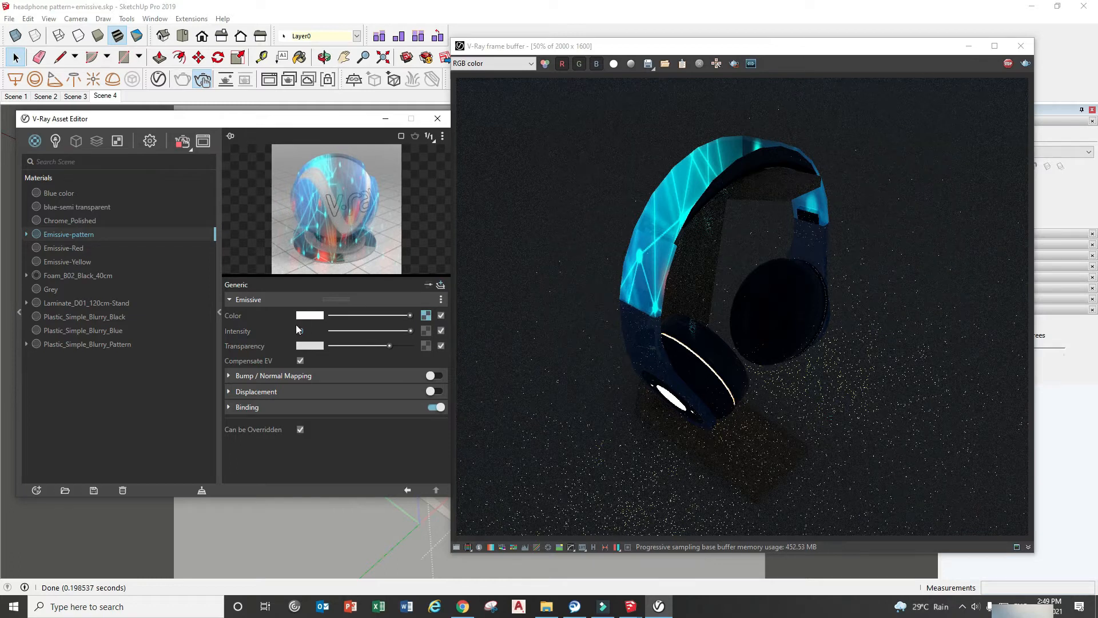
double_click(318, 331)
text(30)
key(Return)
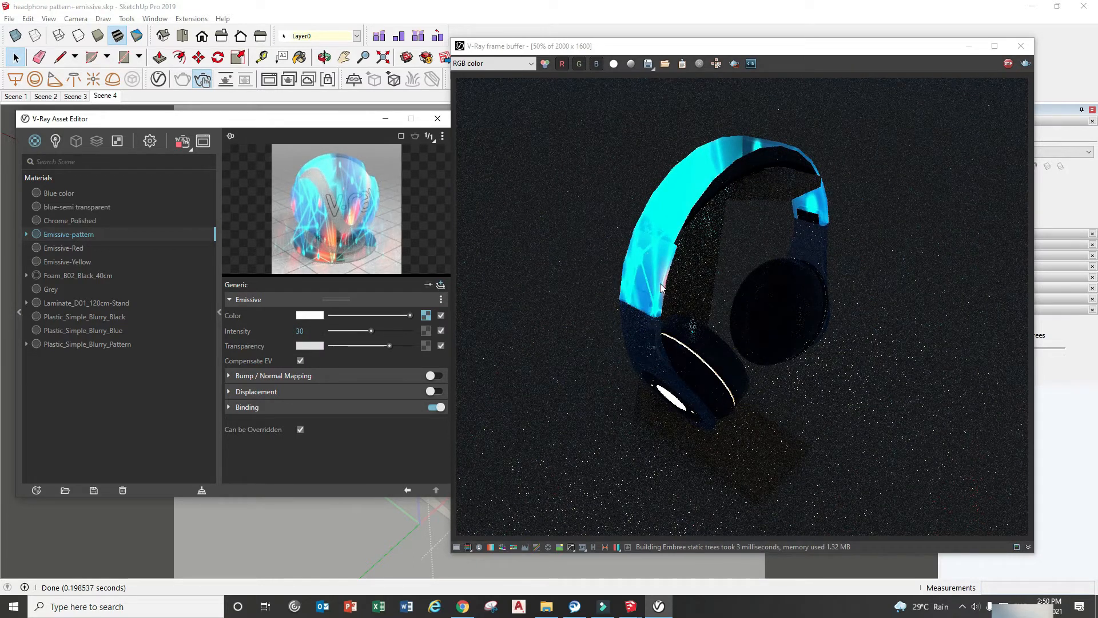
double_click(305, 330)
text(10)
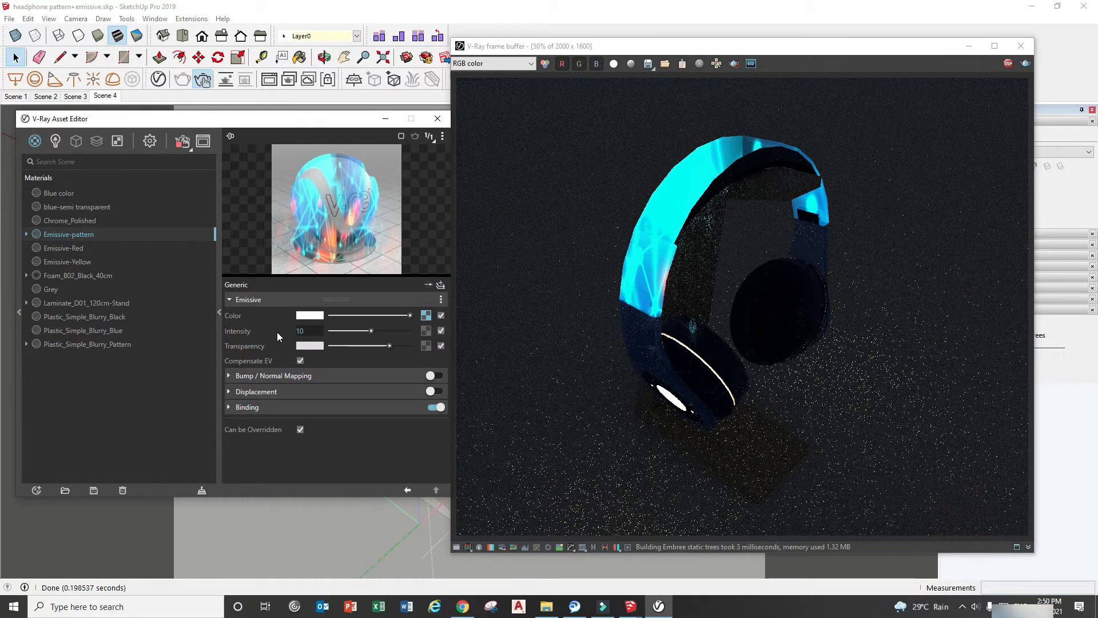
key(Return)
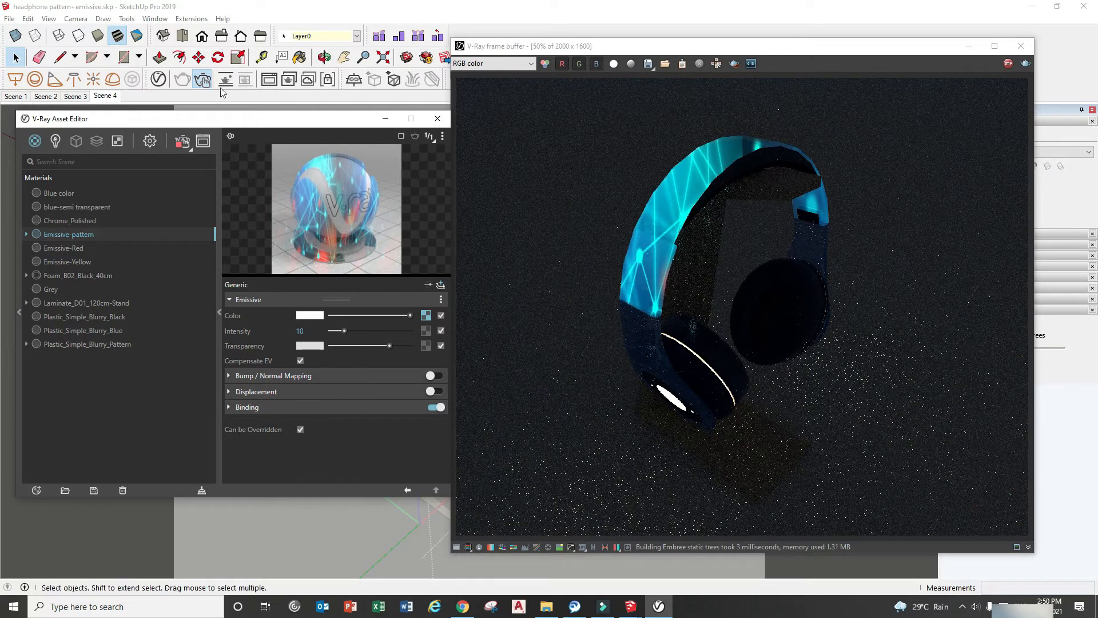
Stop the interactive render, switch interactive mode off in the render settings and start the final render
drag(238, 118, 259, 116)
click(203, 141)
click(171, 139)
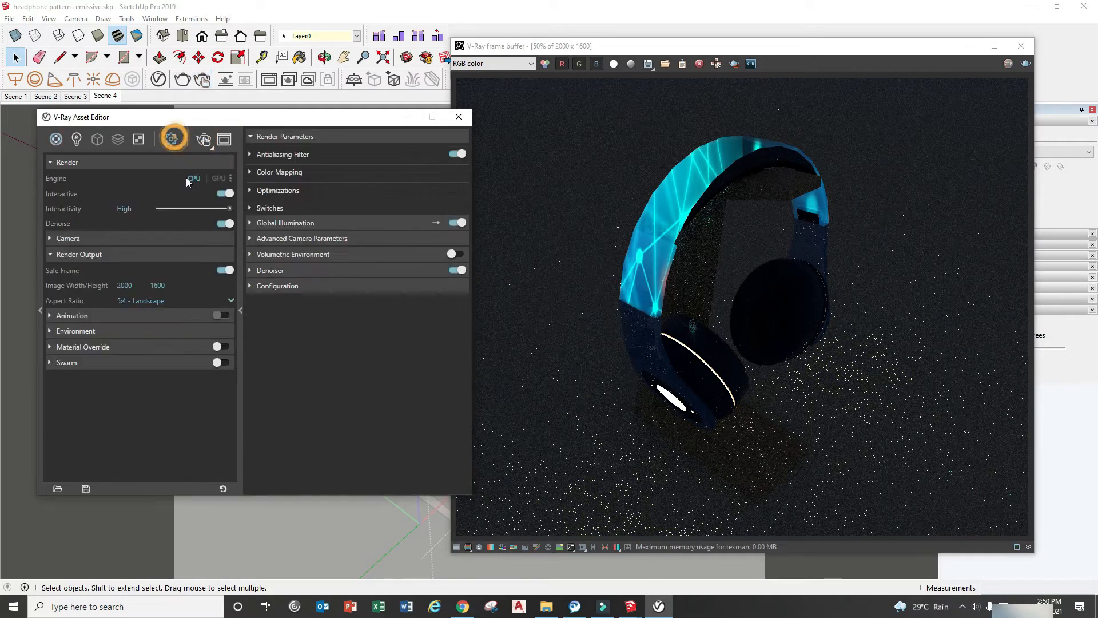
click(225, 195)
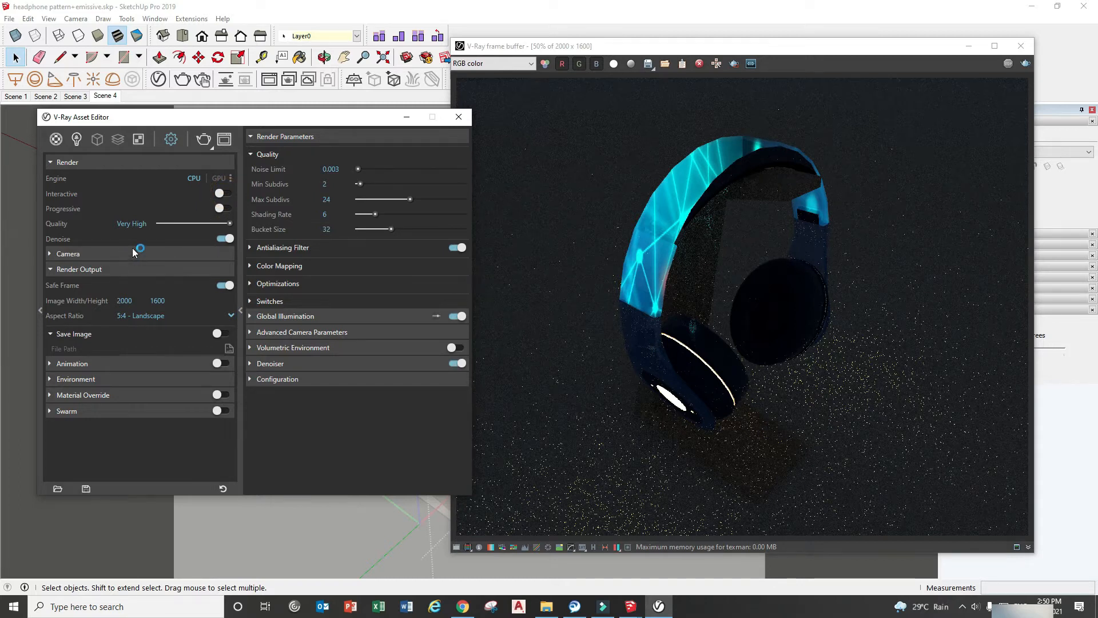
click(155, 269)
click(55, 272)
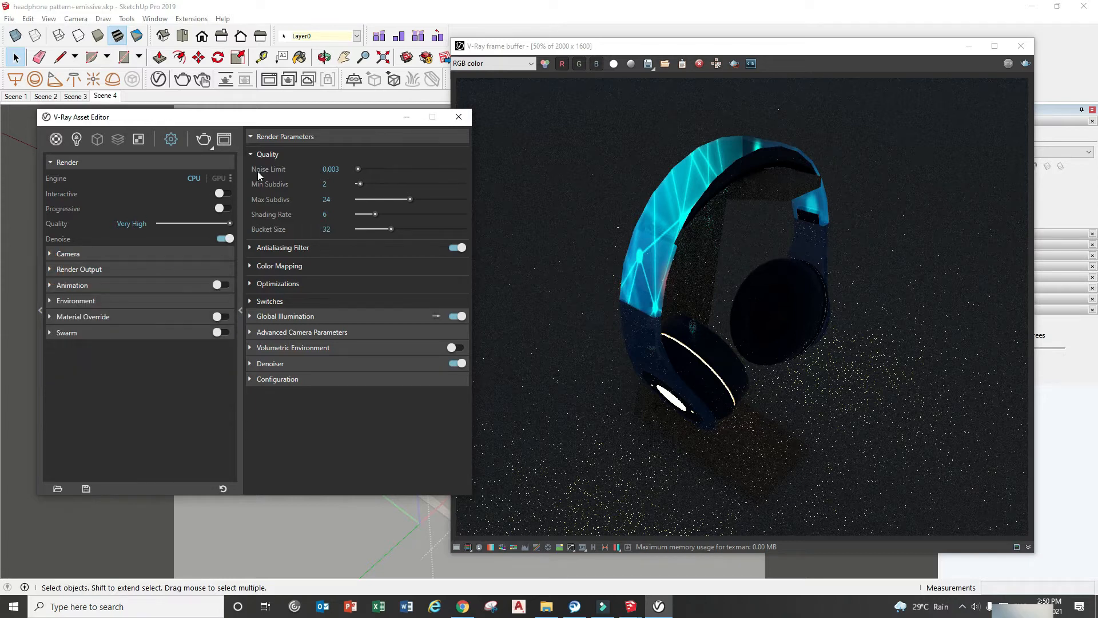
click(204, 140)
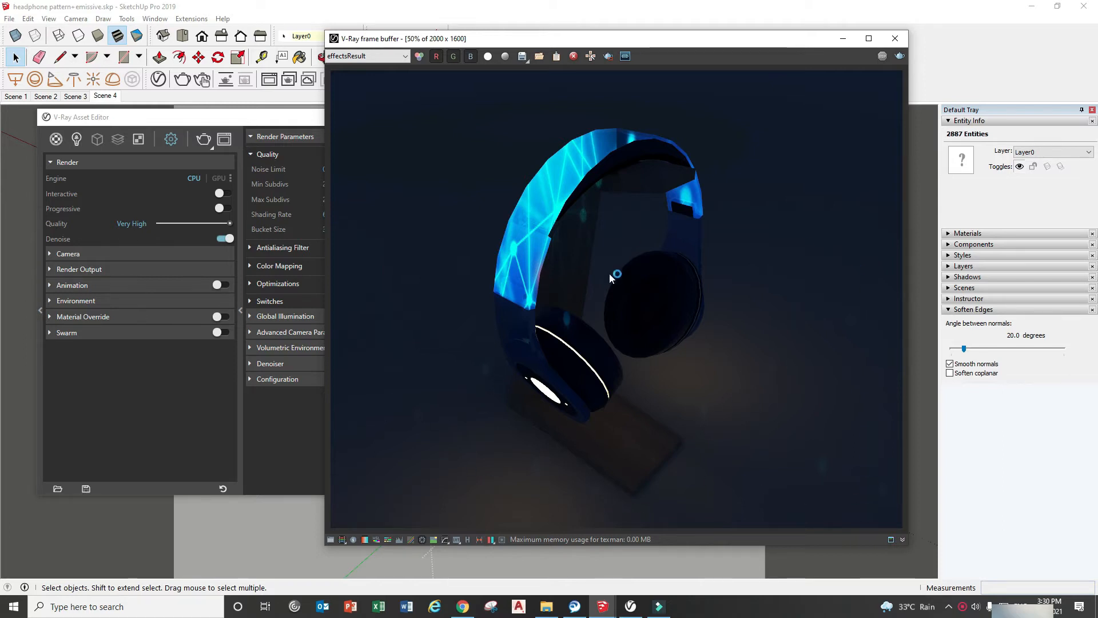
Save the rendered image as a PNG named "scene 4" in the headphone render folder
click(523, 56)
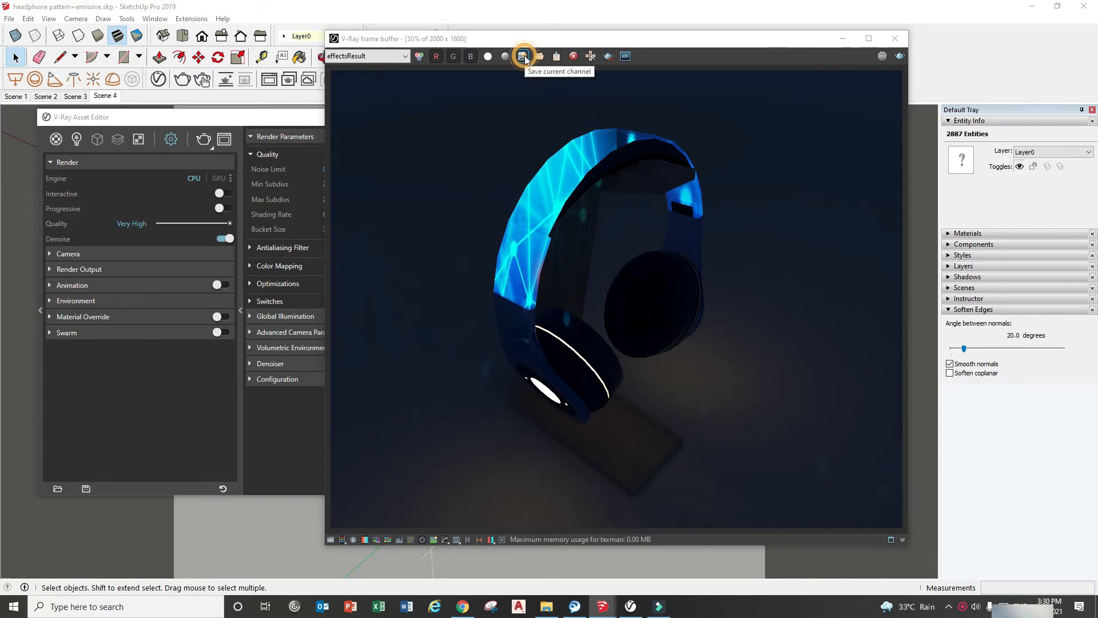
click(522, 141)
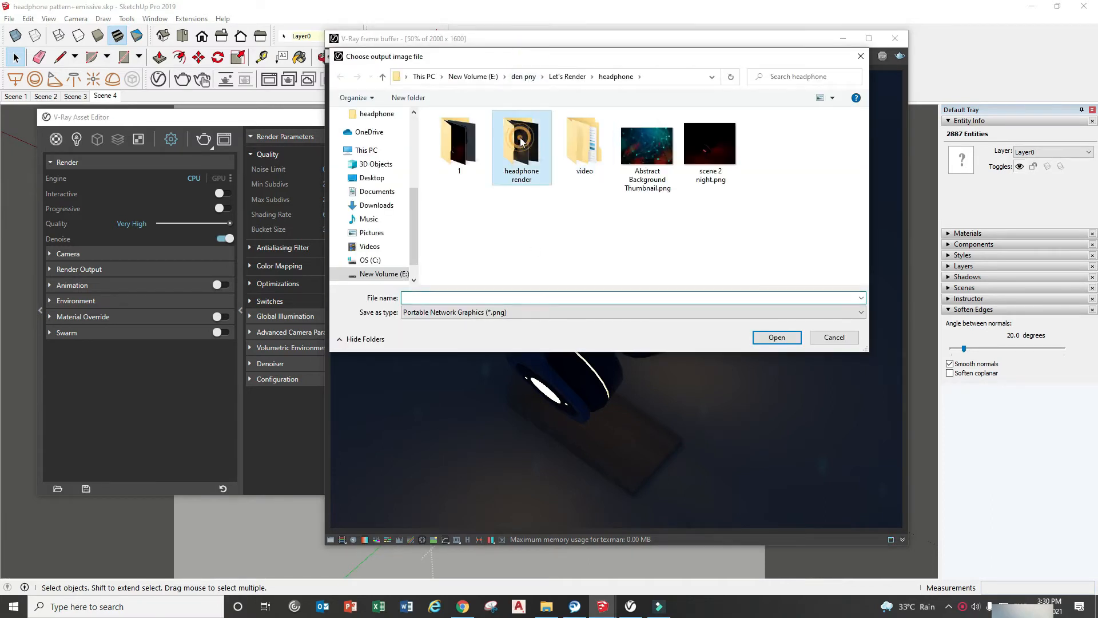
double_click(520, 139)
click(454, 297)
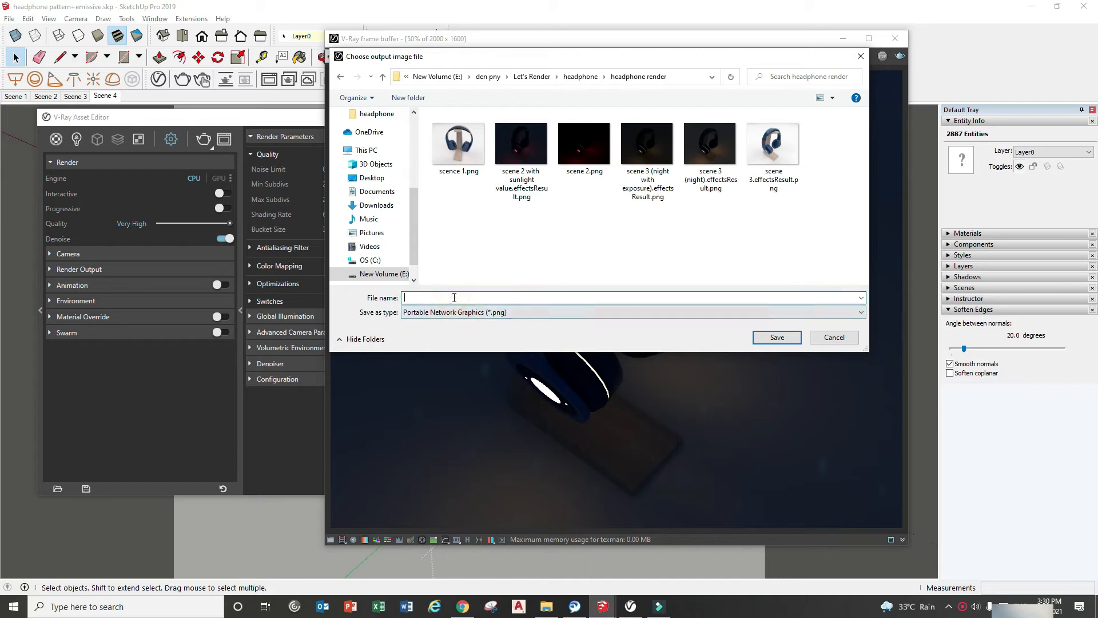
text(scene 4)
click(779, 337)
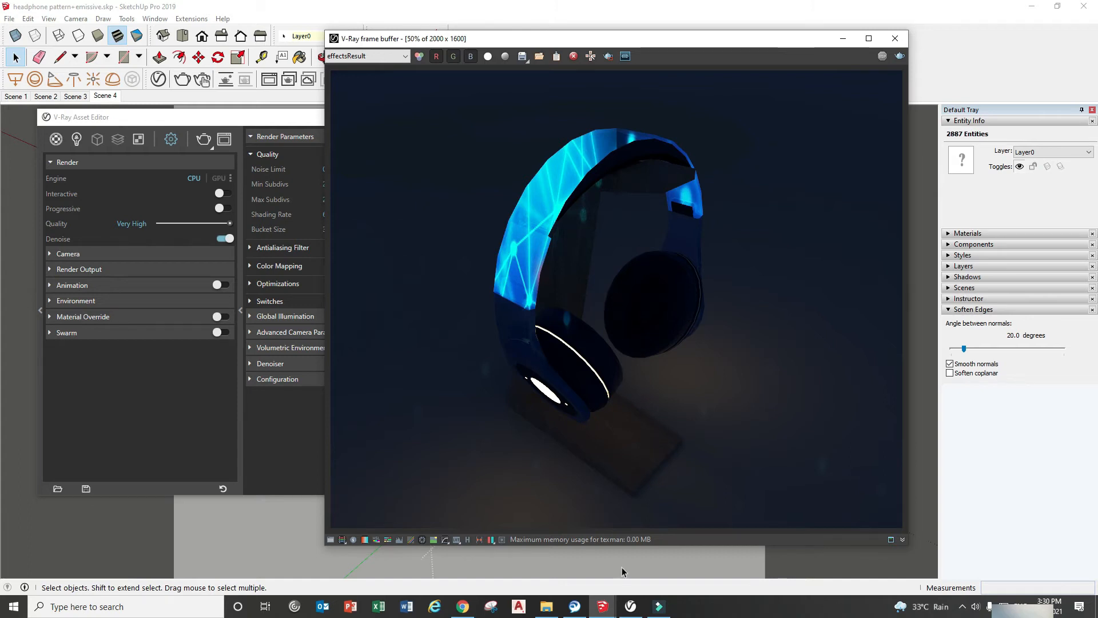
Open the saved scene 4.effectsResult.png from the file explorer in Photos and show it at actual size
click(546, 606)
double_click(375, 297)
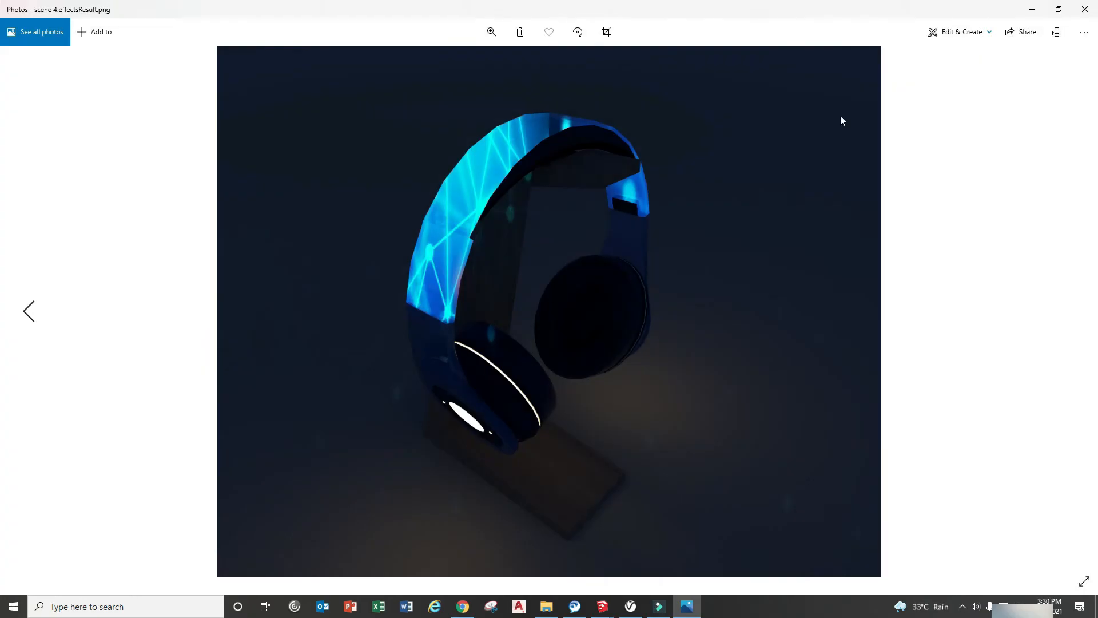
click(1084, 32)
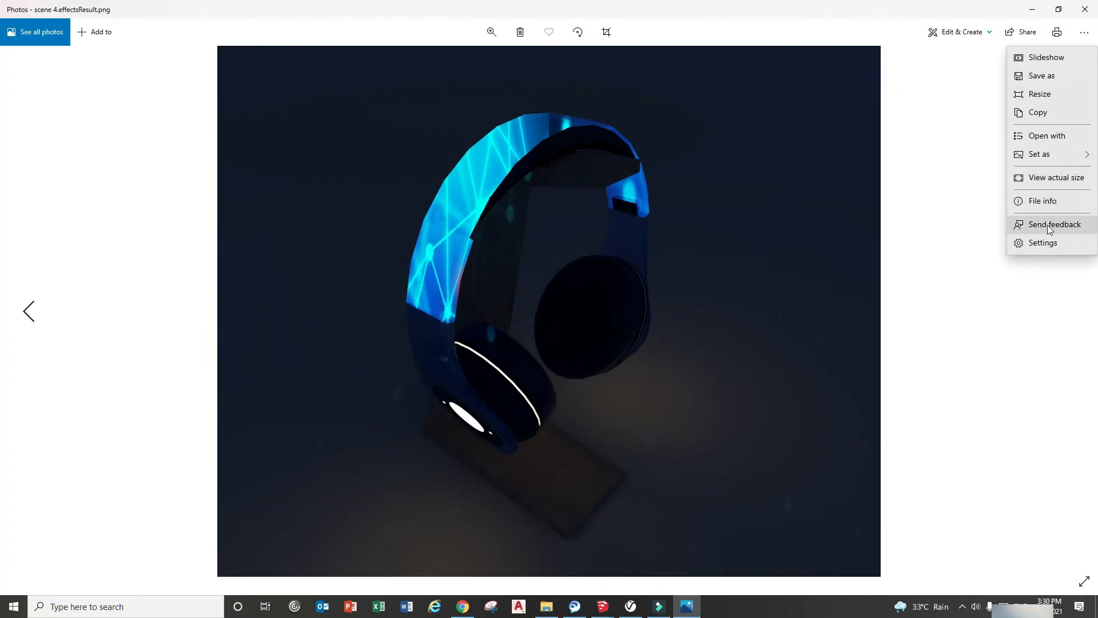
click(1058, 177)
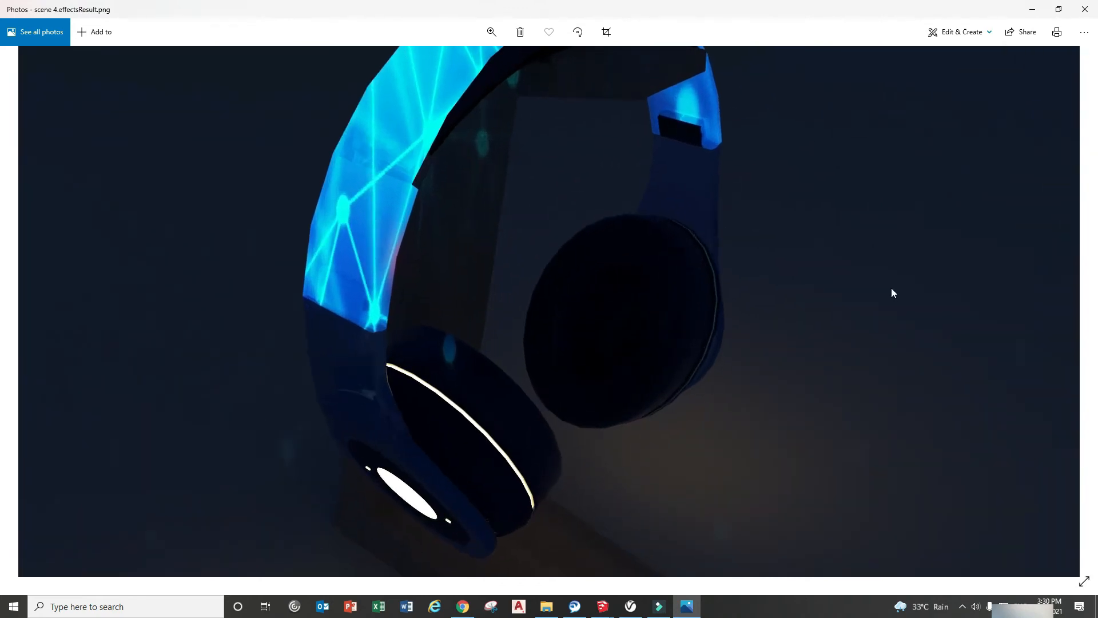
Examine the full-size render up close, covering the glowing headband, the ear-cup arms, the ear cups and the wooden stand
drag(490, 379, 536, 259)
drag(823, 399, 562, 313)
drag(353, 334, 443, 503)
drag(493, 270, 399, 279)
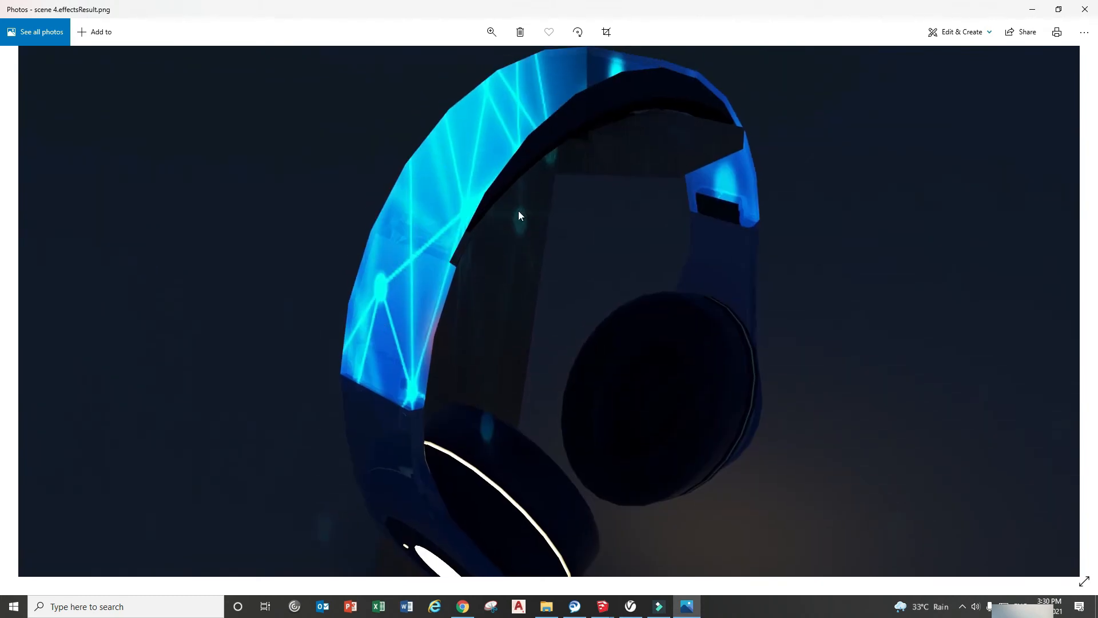
drag(400, 417, 372, 279)
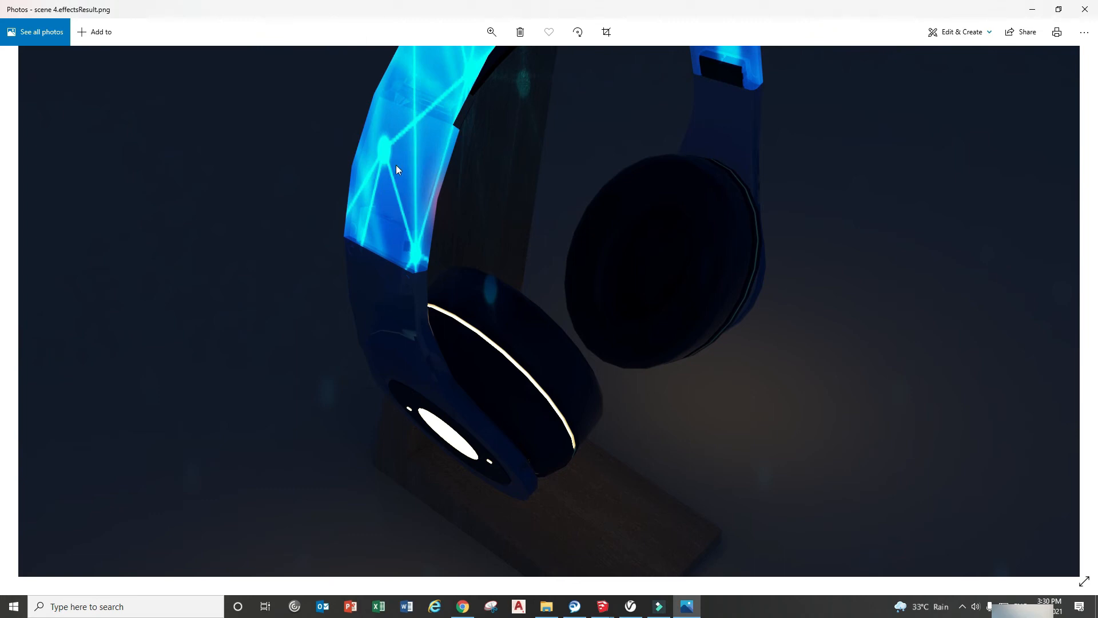
drag(402, 319, 386, 236)
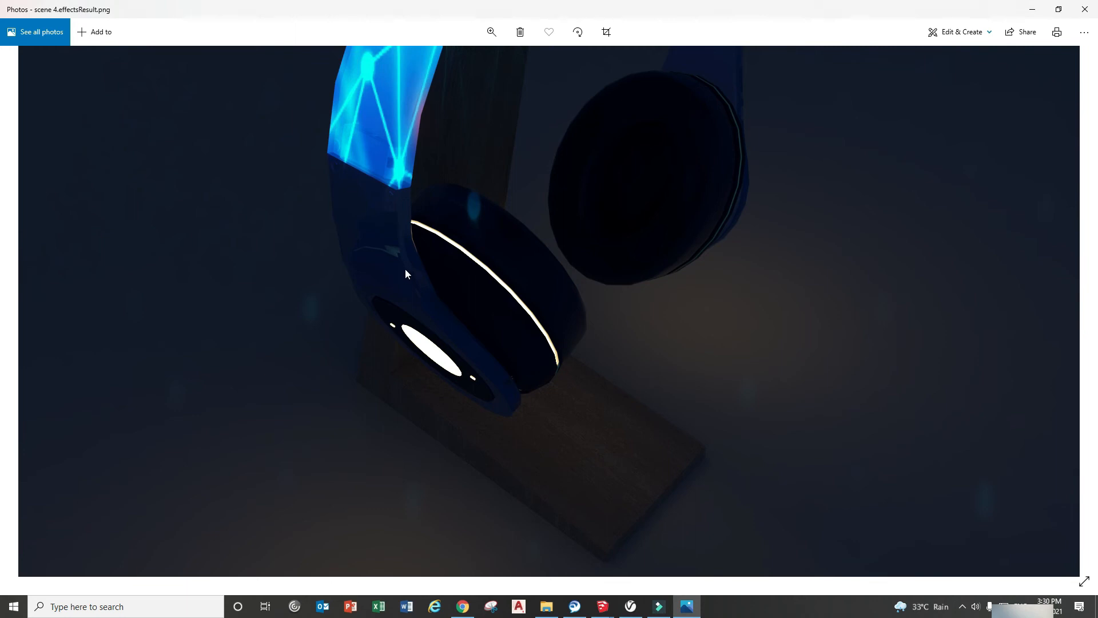
drag(474, 286, 457, 271)
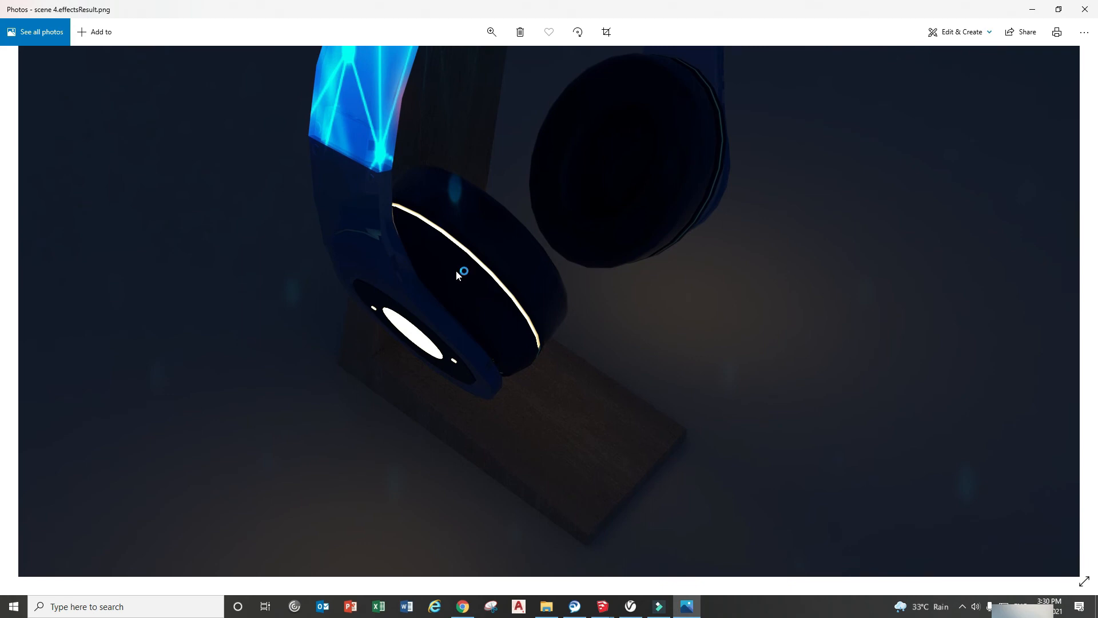
drag(458, 272, 432, 379)
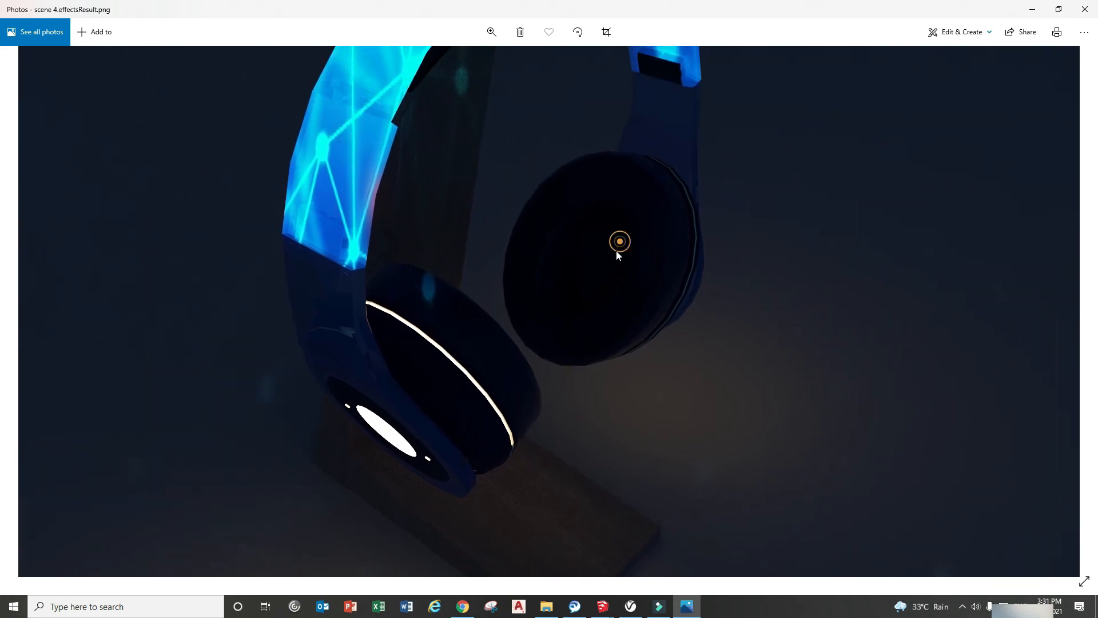
drag(620, 242, 553, 326)
drag(621, 223, 554, 297)
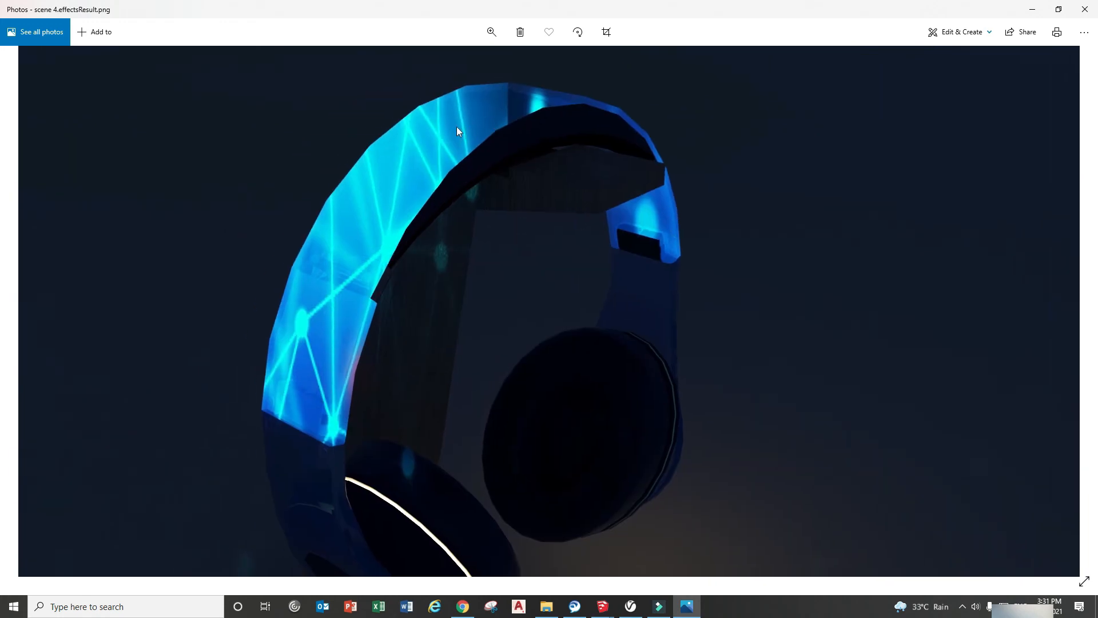
drag(354, 255, 418, 163)
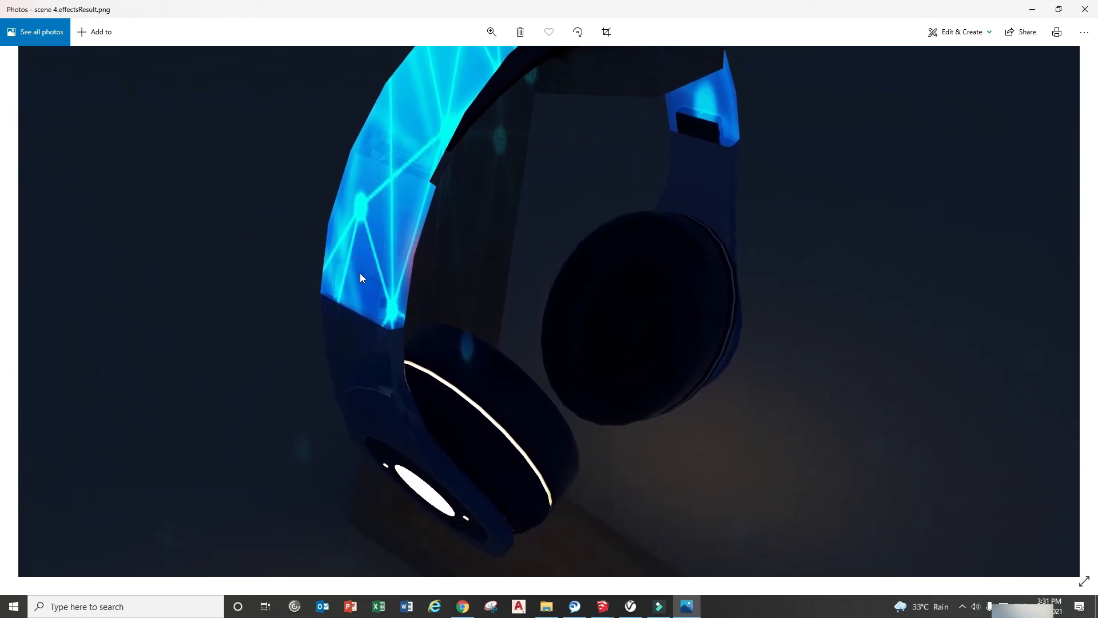
drag(384, 326, 393, 232)
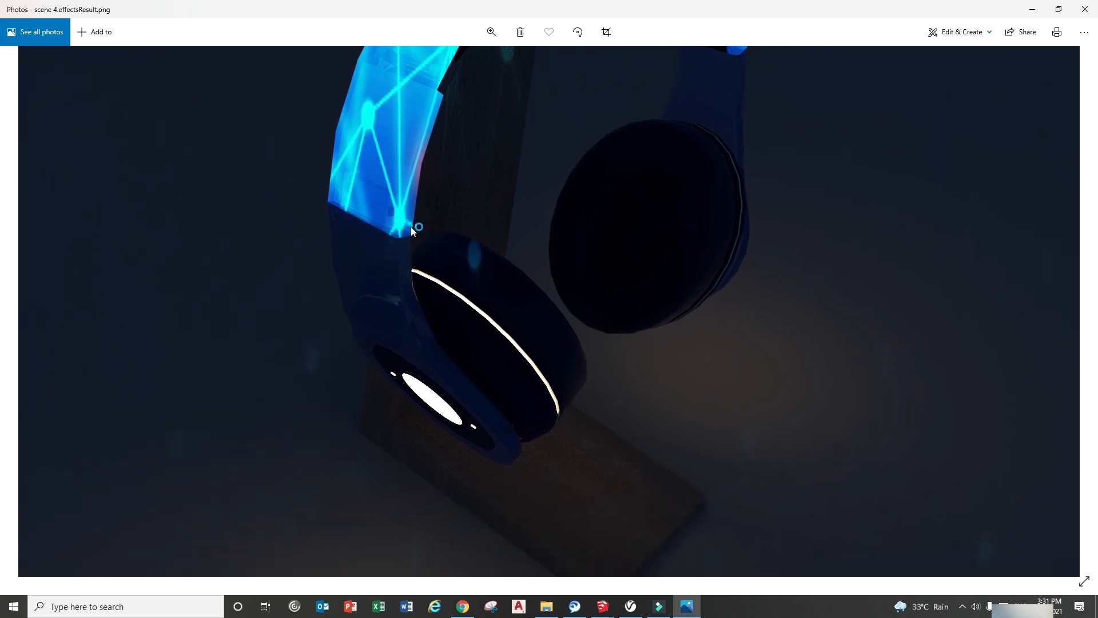
drag(411, 275, 394, 191)
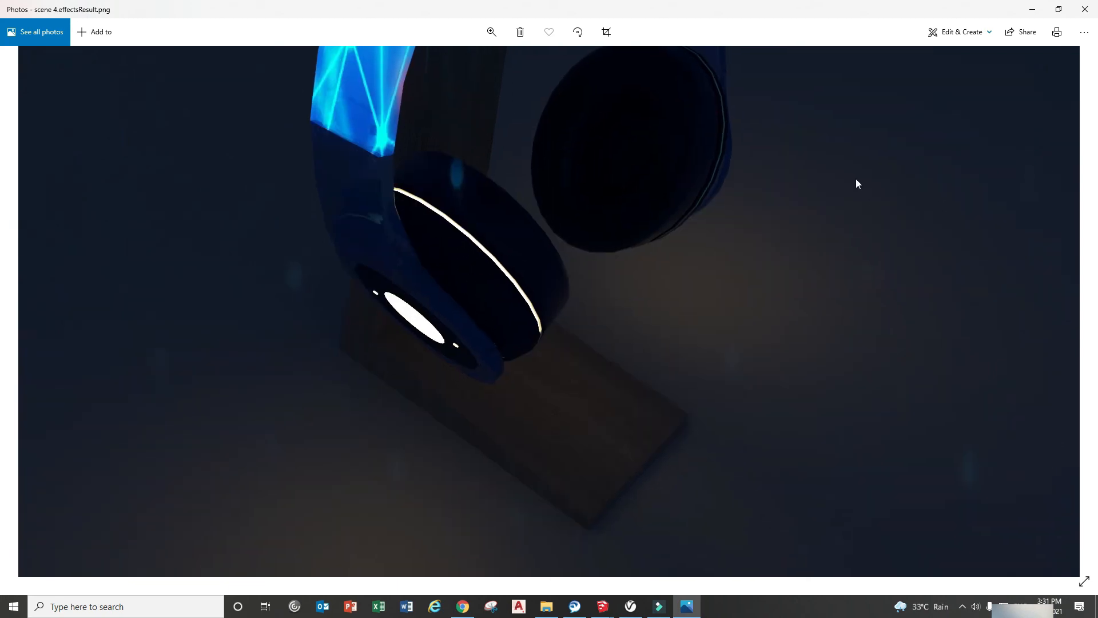
drag(676, 321, 627, 452)
drag(620, 270, 544, 407)
drag(556, 362, 703, 307)
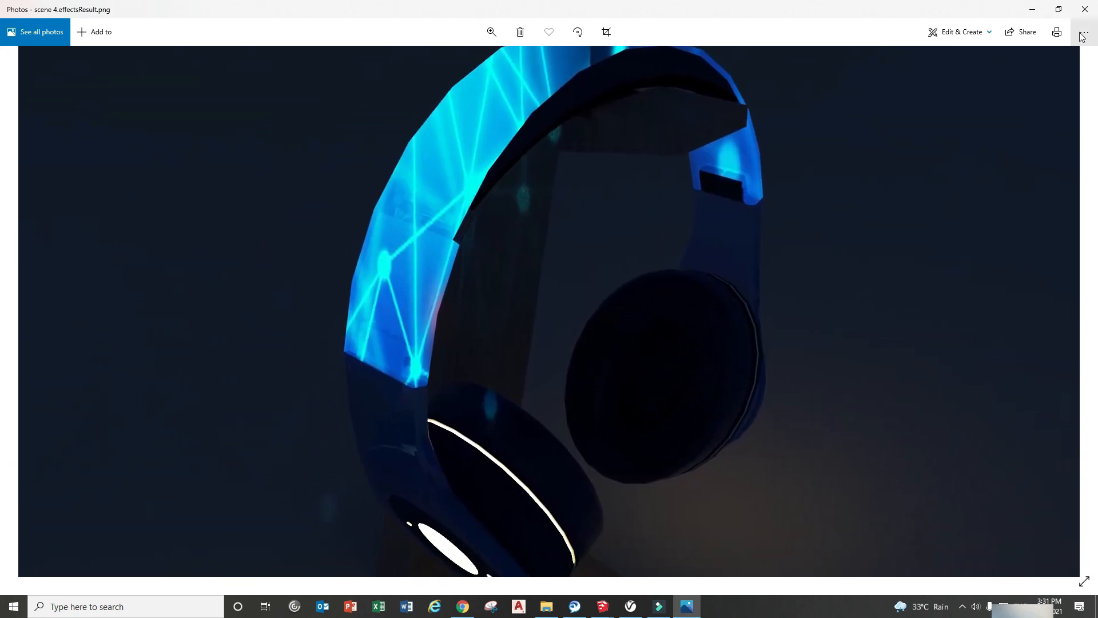
Minimize the image viewer and the file explorer to return to the V-Ray frame buffer in SketchUp
click(1084, 32)
click(892, 219)
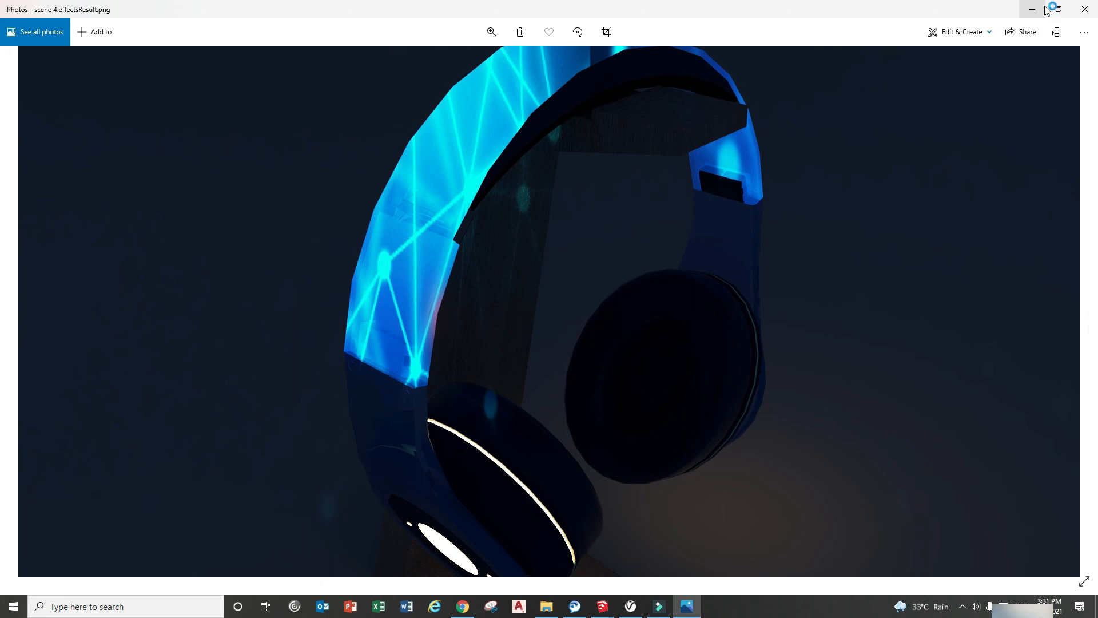
click(1034, 13)
click(660, 133)
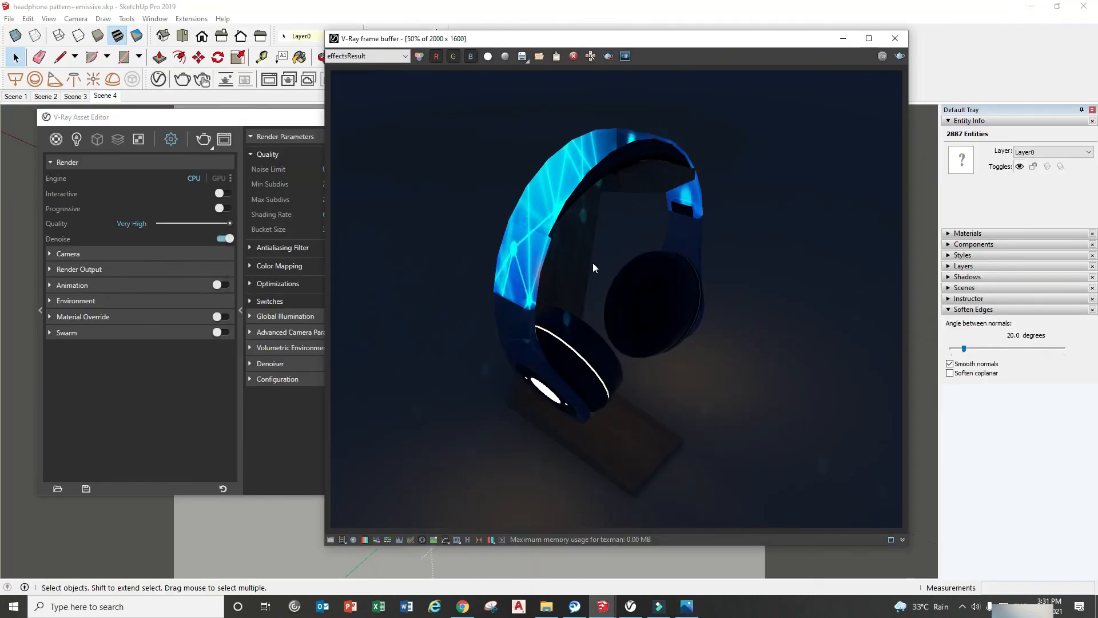